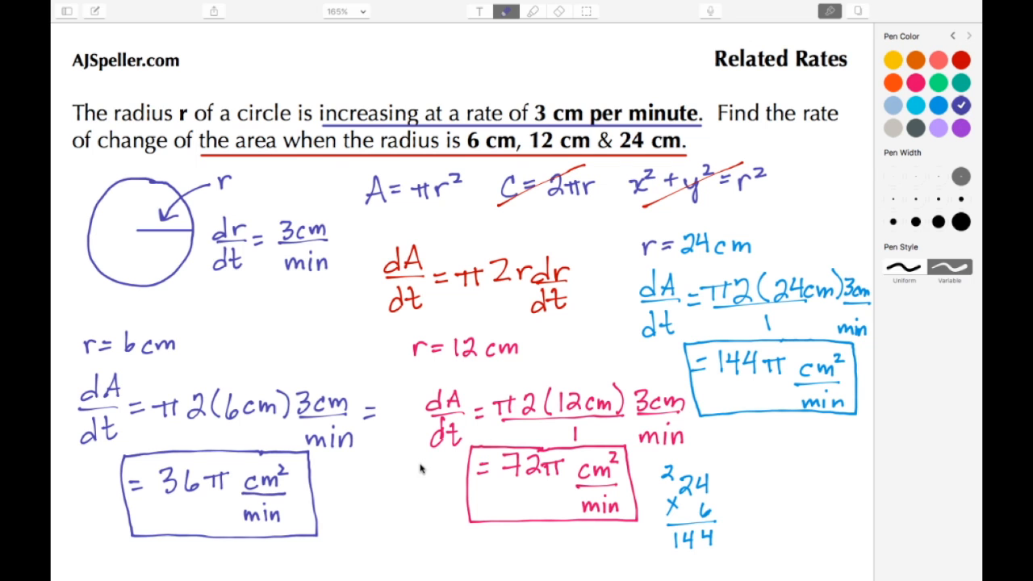
Step: Handwrite A = πr² in teal in the blank space below the boxed 36π answer
{"action": "scroll", "coordinate": [416, 473], "scroll_direction": "down", "scroll_amount": 3}
{"action": "scroll", "coordinate": [416, 472], "scroll_direction": "down", "scroll_amount": 2}
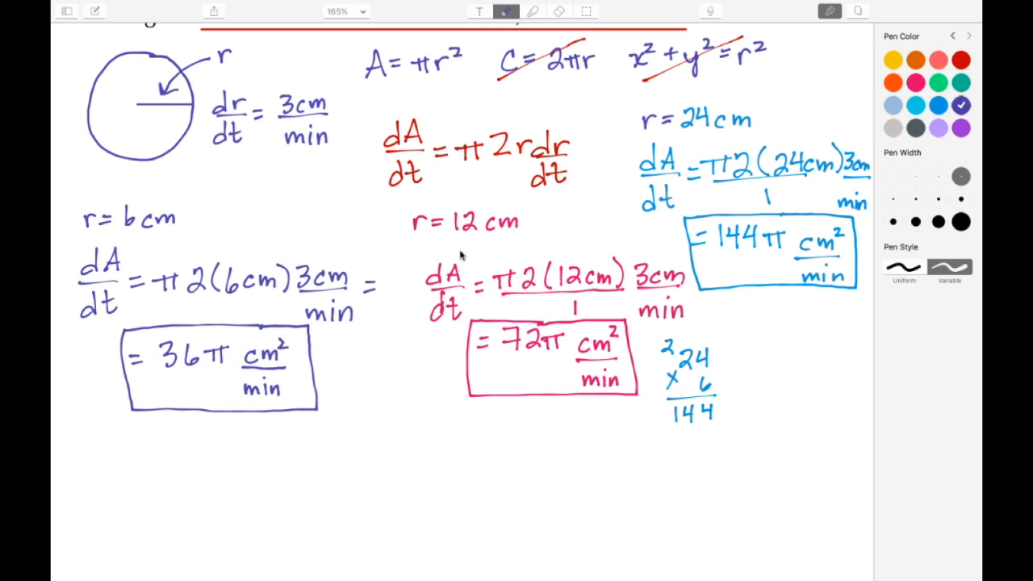
{"action": "left_click", "coordinate": [962, 84]}
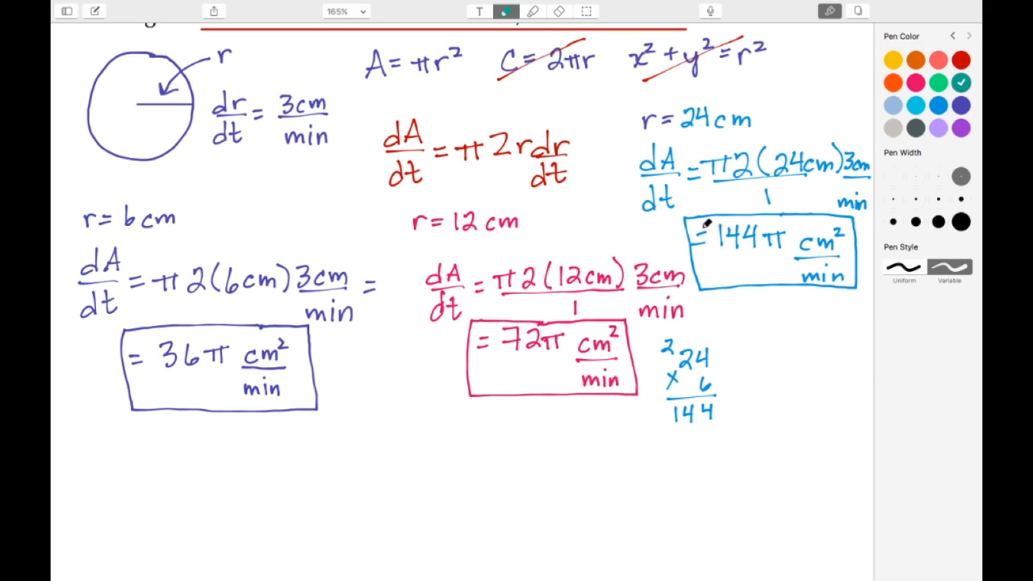
{"action": "mouse_move", "coordinate": [129, 458]}
{"action": "left_mouse_down"}
{"action": "mouse_move", "coordinate": [126, 482]}
{"action": "mouse_move", "coordinate": [139, 482]}
{"action": "left_mouse_up"}
{"action": "left_click_drag", "start_coordinate": [128, 473], "coordinate": [160, 462]}
{"action": "mouse_move", "coordinate": [150, 470]}
{"action": "left_mouse_down"}
{"action": "mouse_move", "coordinate": [185, 464]}
{"action": "mouse_move", "coordinate": [188, 478]}
{"action": "left_mouse_up"}
{"action": "left_click_drag", "start_coordinate": [166, 466], "coordinate": [221, 458]}
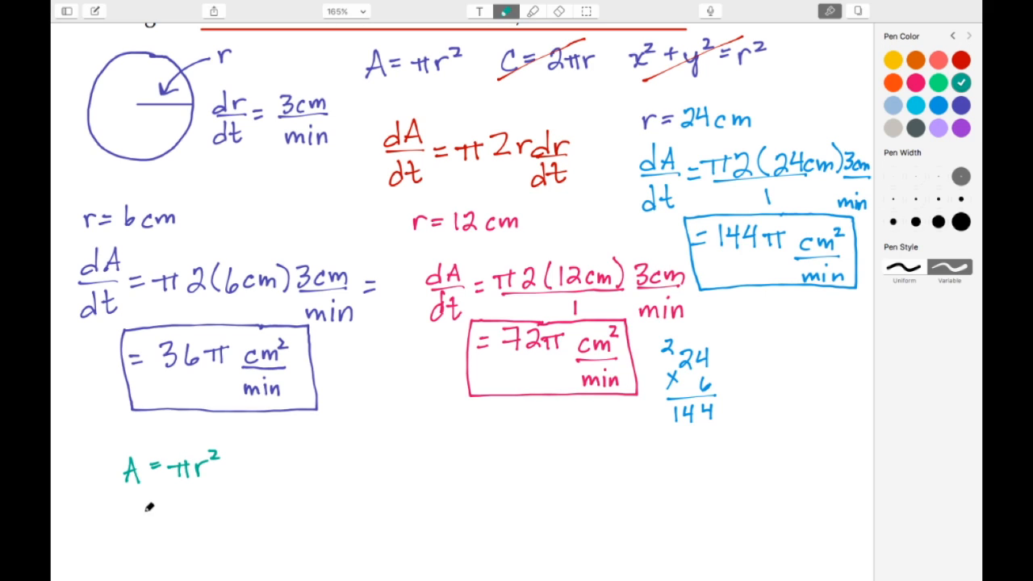
Step: Handwrite dr/dt = 3 below the teal area formula and r = 3t beside the formula
{"action": "mouse_move", "coordinate": [159, 496]}
{"action": "left_mouse_down"}
{"action": "mouse_move", "coordinate": [148, 511]}
{"action": "mouse_move", "coordinate": [175, 505]}
{"action": "mouse_move", "coordinate": [176, 528]}
{"action": "mouse_move", "coordinate": [148, 544]}
{"action": "mouse_move", "coordinate": [155, 555]}
{"action": "mouse_move", "coordinate": [174, 541]}
{"action": "left_mouse_up"}
{"action": "left_click_drag", "start_coordinate": [184, 525], "coordinate": [213, 529]}
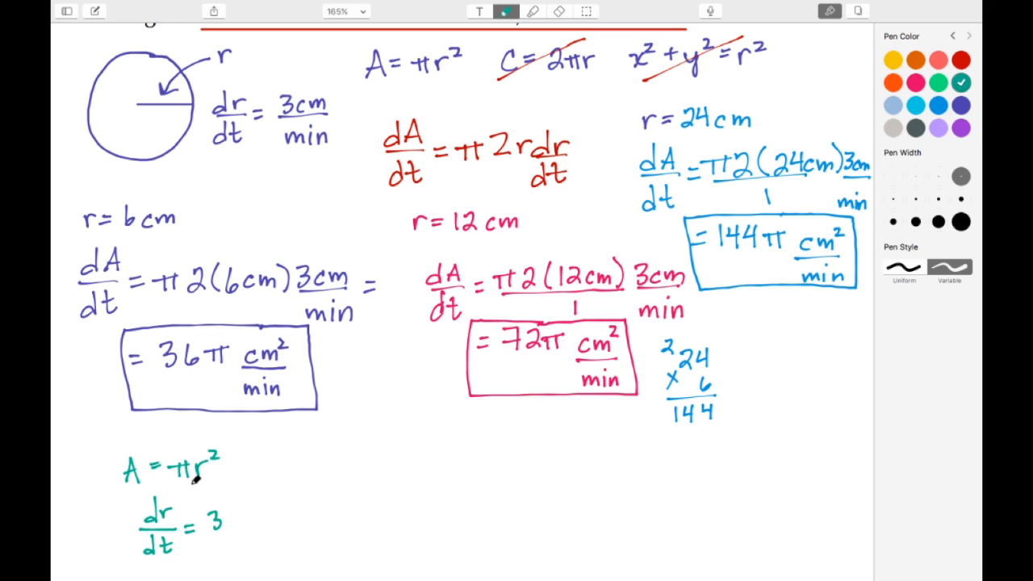
{"action": "left_click_drag", "start_coordinate": [298, 464], "coordinate": [330, 466]}
{"action": "mouse_move", "coordinate": [320, 472]}
{"action": "left_mouse_down"}
{"action": "mouse_move", "coordinate": [364, 473]}
{"action": "mouse_move", "coordinate": [365, 460]}
{"action": "left_mouse_up"}
{"action": "left_click_drag", "start_coordinate": [345, 458], "coordinate": [343, 475]}
{"action": "left_click_drag", "start_coordinate": [342, 454], "coordinate": [343, 474]}
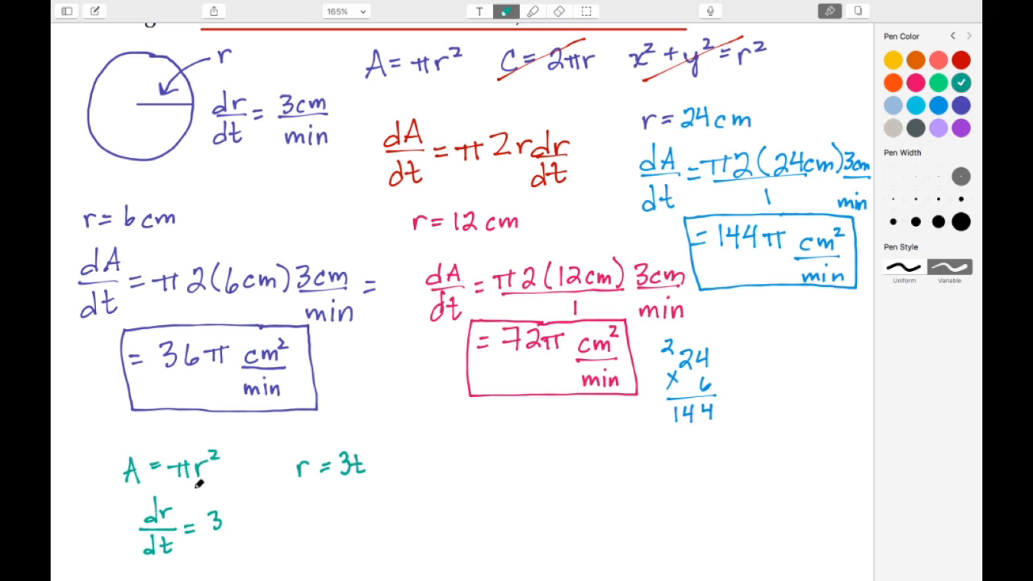
Step: Handwrite the substituted area formula A = π(3t)² beside r = 3t
{"action": "left_click", "coordinate": [415, 468]}
{"action": "mouse_move", "coordinate": [423, 453]}
{"action": "left_mouse_down"}
{"action": "mouse_move", "coordinate": [507, 471]}
{"action": "mouse_move", "coordinate": [525, 457]}
{"action": "mouse_move", "coordinate": [523, 469]}
{"action": "left_mouse_up"}
{"action": "mouse_move", "coordinate": [537, 451]}
{"action": "left_mouse_down"}
{"action": "mouse_move", "coordinate": [537, 469]}
{"action": "mouse_move", "coordinate": [539, 456]}
{"action": "left_mouse_up"}
{"action": "mouse_move", "coordinate": [551, 448]}
{"action": "left_mouse_down"}
{"action": "mouse_move", "coordinate": [555, 470]}
{"action": "mouse_move", "coordinate": [571, 442]}
{"action": "left_mouse_up"}
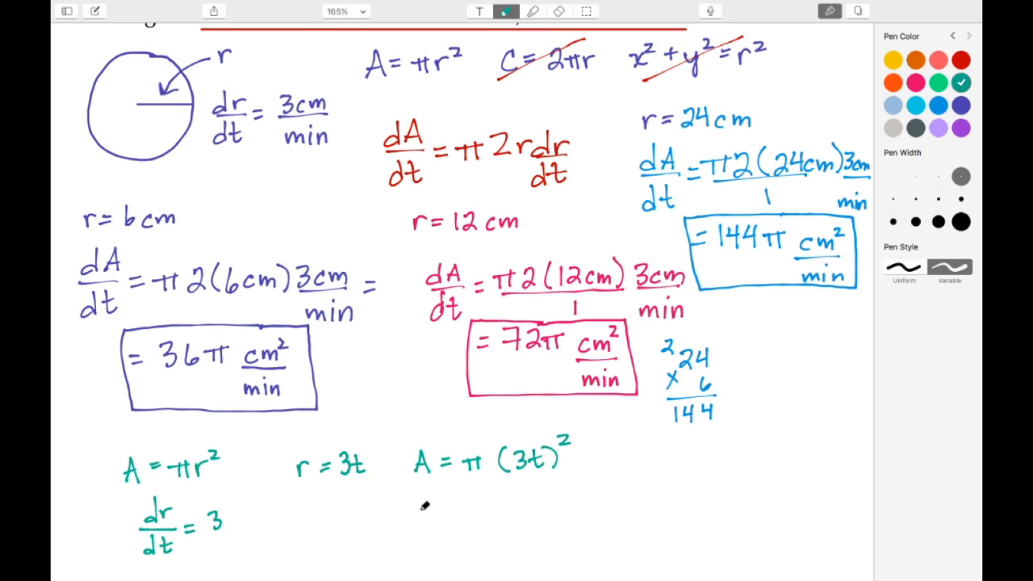
Step: Handwrite the derivative dA/dt = π 2(3t) 3 below A = π(3t)²
{"action": "mouse_move", "coordinate": [418, 494]}
{"action": "left_mouse_down"}
{"action": "mouse_move", "coordinate": [418, 512]}
{"action": "mouse_move", "coordinate": [434, 509]}
{"action": "mouse_move", "coordinate": [422, 542]}
{"action": "mouse_move", "coordinate": [443, 538]}
{"action": "left_mouse_up"}
{"action": "left_click_drag", "start_coordinate": [448, 514], "coordinate": [480, 525]}
{"action": "mouse_move", "coordinate": [489, 511]}
{"action": "left_mouse_down"}
{"action": "mouse_move", "coordinate": [493, 524]}
{"action": "mouse_move", "coordinate": [497, 507]}
{"action": "left_mouse_up"}
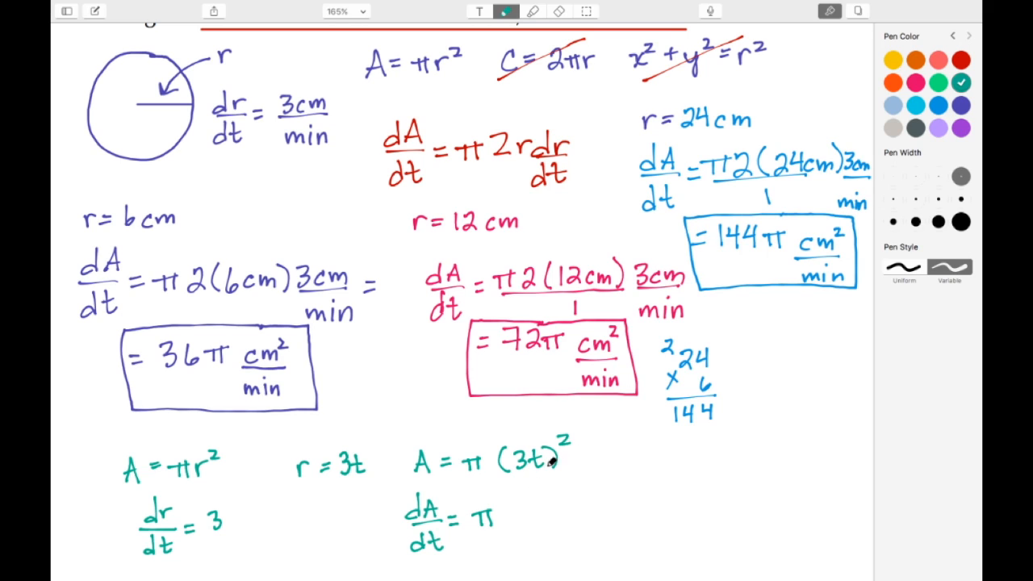
{"action": "left_click_drag", "start_coordinate": [508, 501], "coordinate": [535, 527]}
{"action": "mouse_move", "coordinate": [540, 506]}
{"action": "left_mouse_down"}
{"action": "mouse_move", "coordinate": [552, 514]}
{"action": "mouse_move", "coordinate": [542, 523]}
{"action": "left_mouse_up"}
{"action": "left_click_drag", "start_coordinate": [561, 501], "coordinate": [569, 509]}
{"action": "left_click_drag", "start_coordinate": [574, 500], "coordinate": [576, 521]}
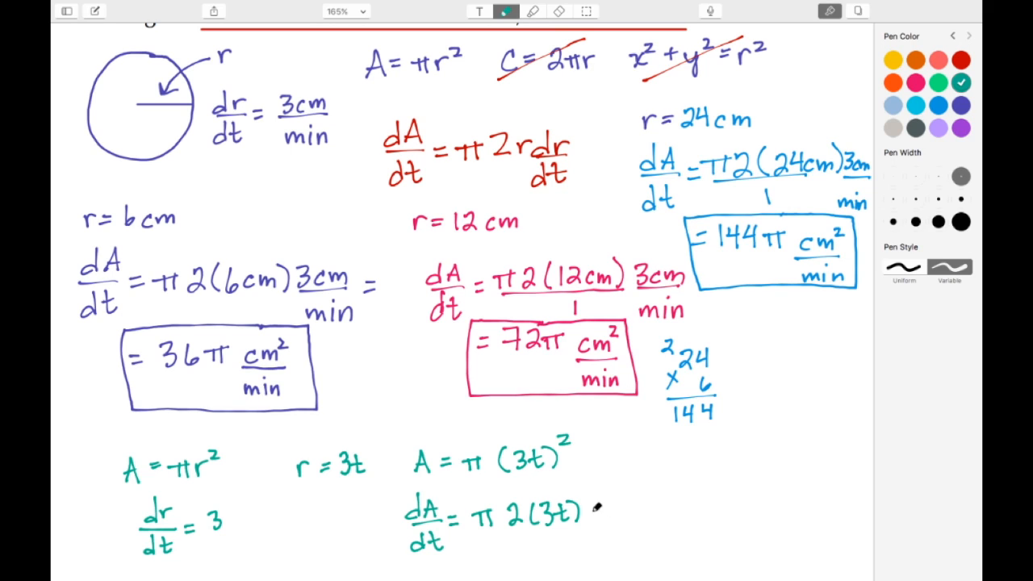
{"action": "left_click_drag", "start_coordinate": [592, 505], "coordinate": [591, 523]}
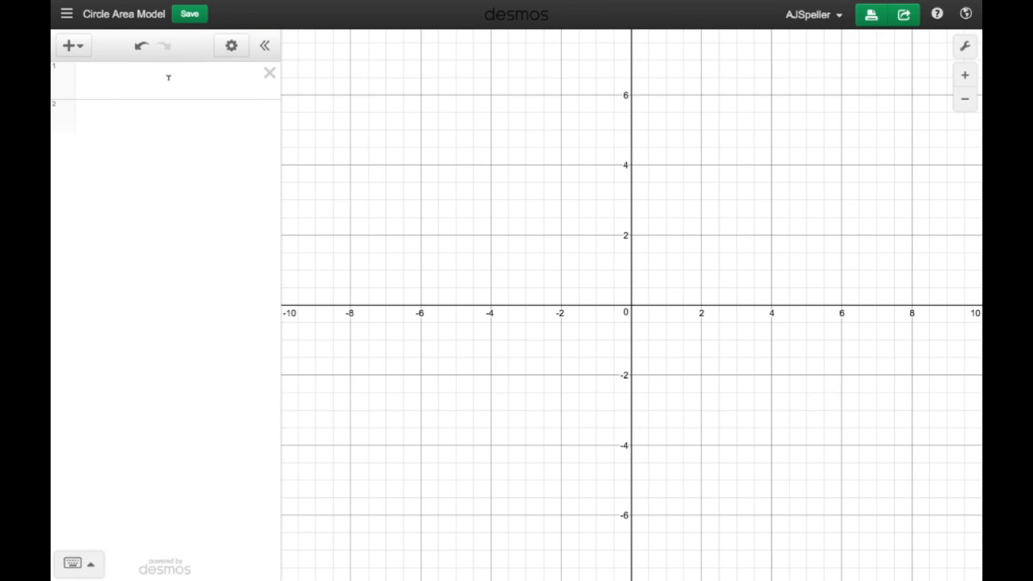
Step: In the Desmos graph, create a slider r = 0 ranging from 0 to 25 with a step of 0.1
{"action": "left_click", "coordinate": [169, 77]}
{"action": "type", "text": "r = 0"}
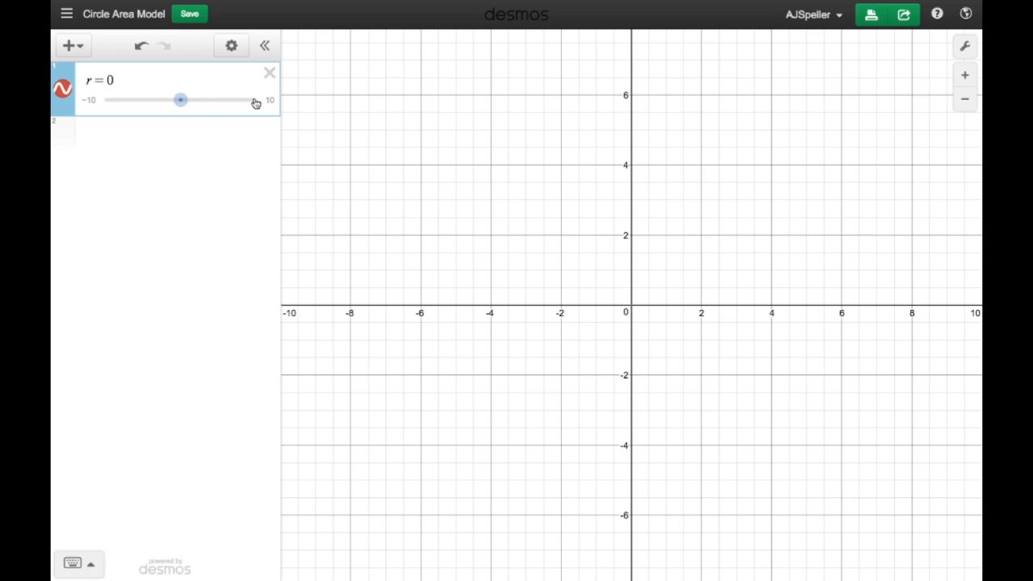
{"action": "left_click", "coordinate": [270, 100]}
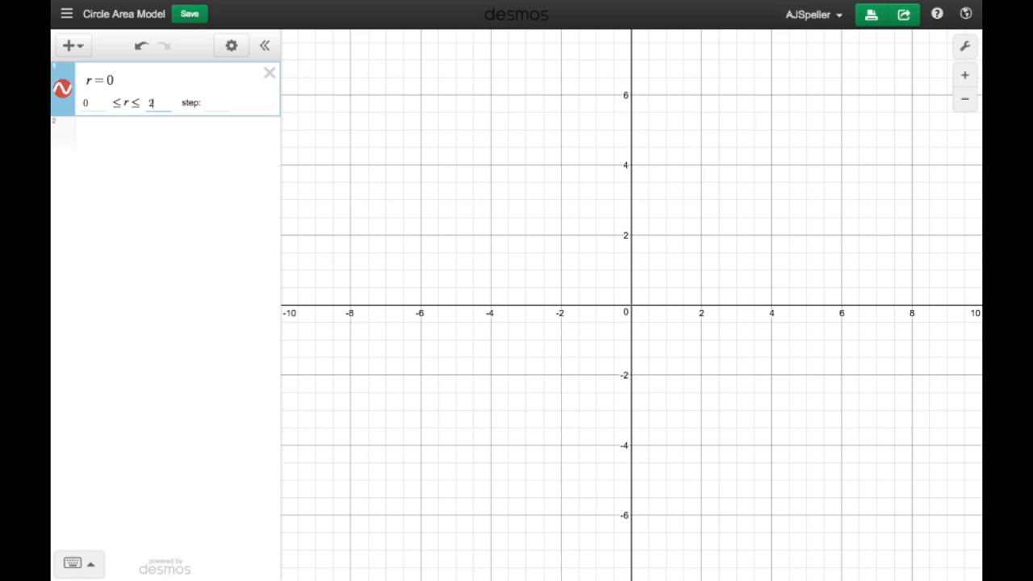
{"action": "left_click", "coordinate": [207, 103]}
{"action": "type", "text": ".1"}
{"action": "key", "text": "Return"}
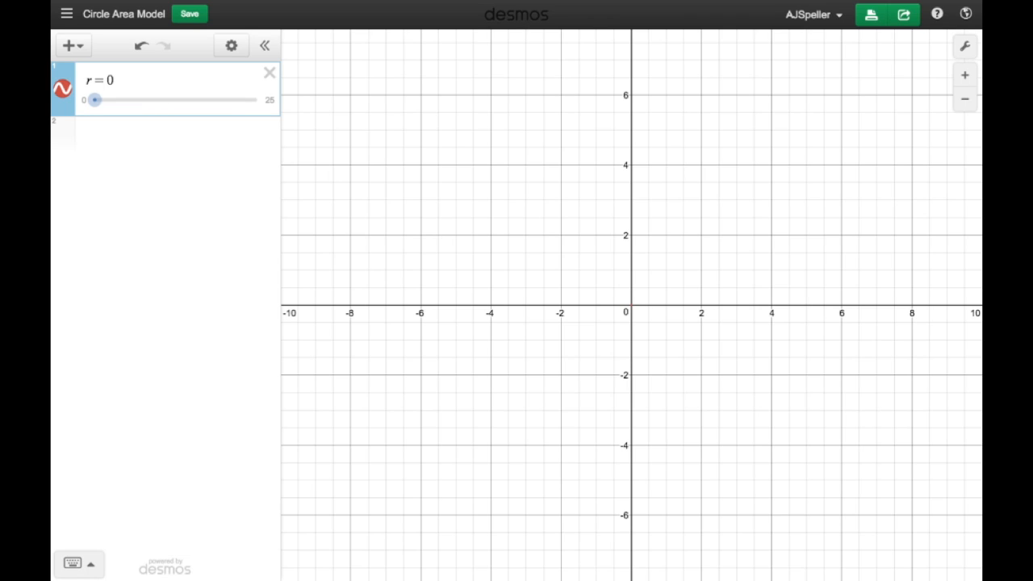
Step: Add a second slider d = 0 ranging from 0 to 10 with a step of 0.1
{"action": "left_click", "coordinate": [145, 133]}
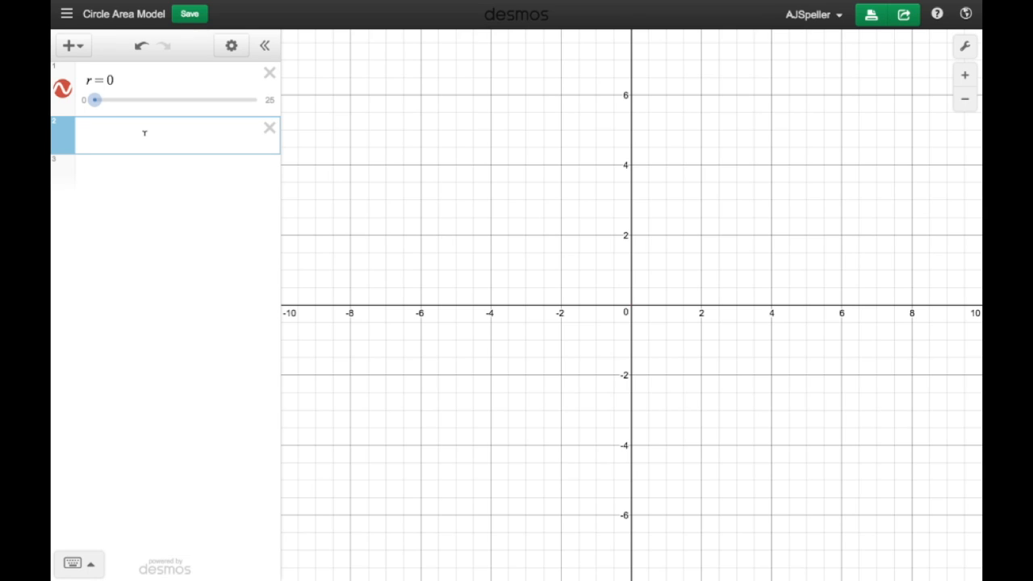
{"action": "type", "text": "d=0"}
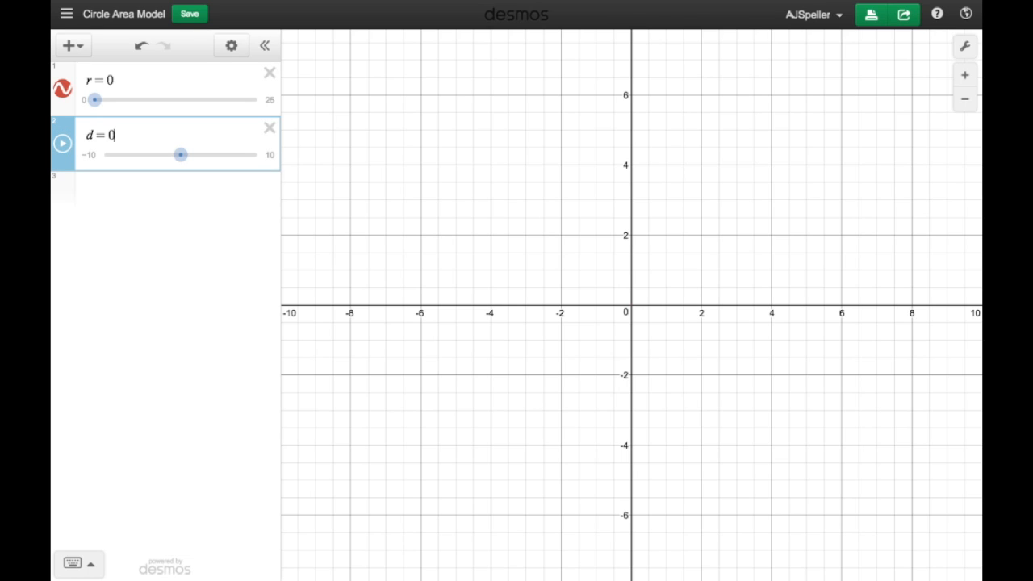
{"action": "left_click", "coordinate": [269, 154]}
{"action": "left_click", "coordinate": [89, 154]}
{"action": "left_click", "coordinate": [160, 156]}
{"action": "left_click", "coordinate": [212, 155]}
{"action": "type", "text": ".1"}
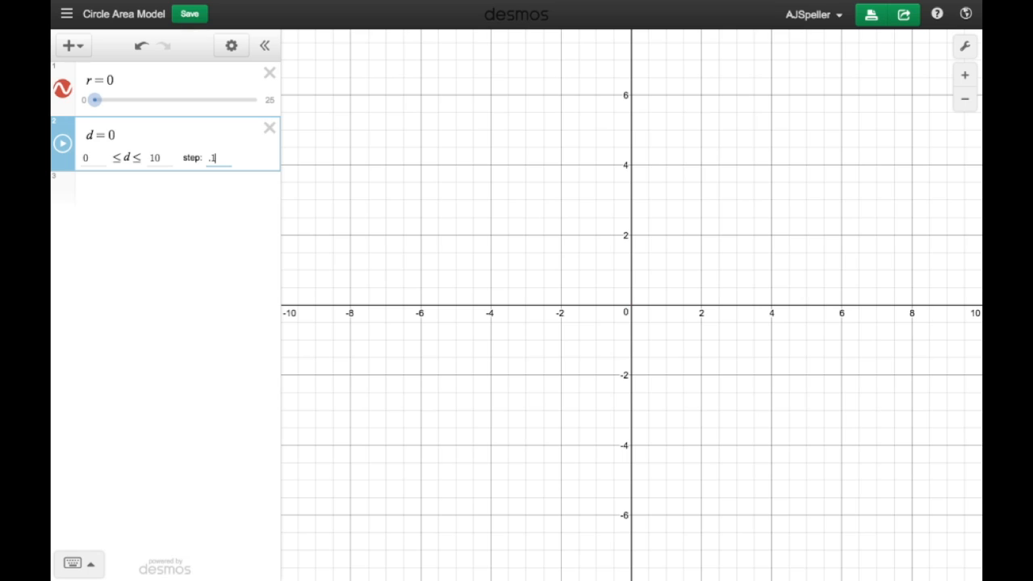
{"action": "key", "text": "Return"}
Step: Add a third slider t = 0 ranging from 0 to 20 with a step of 0.1
{"action": "left_click", "coordinate": [195, 187]}
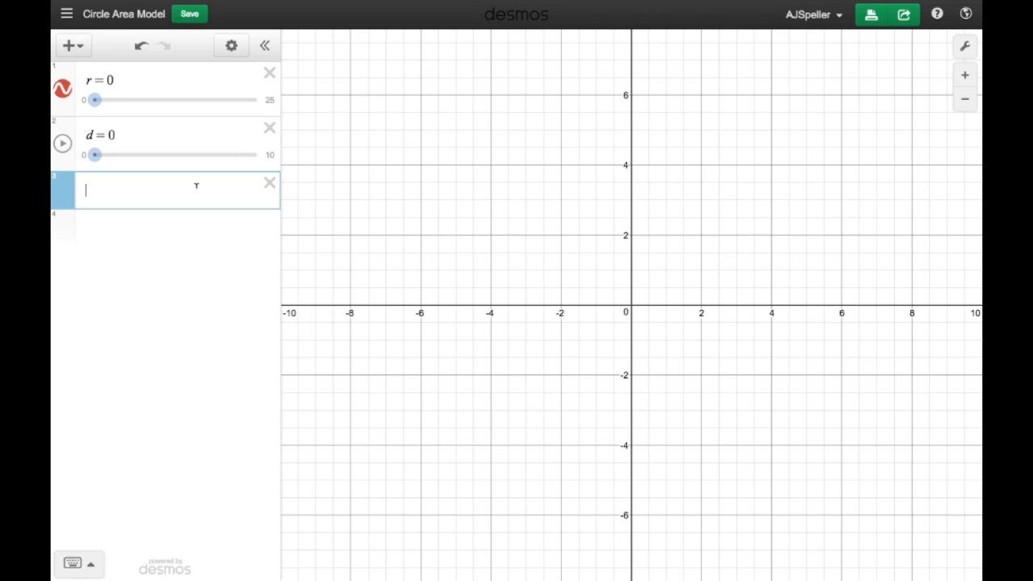
{"action": "type", "text": "t=0"}
{"action": "key", "text": "Return"}
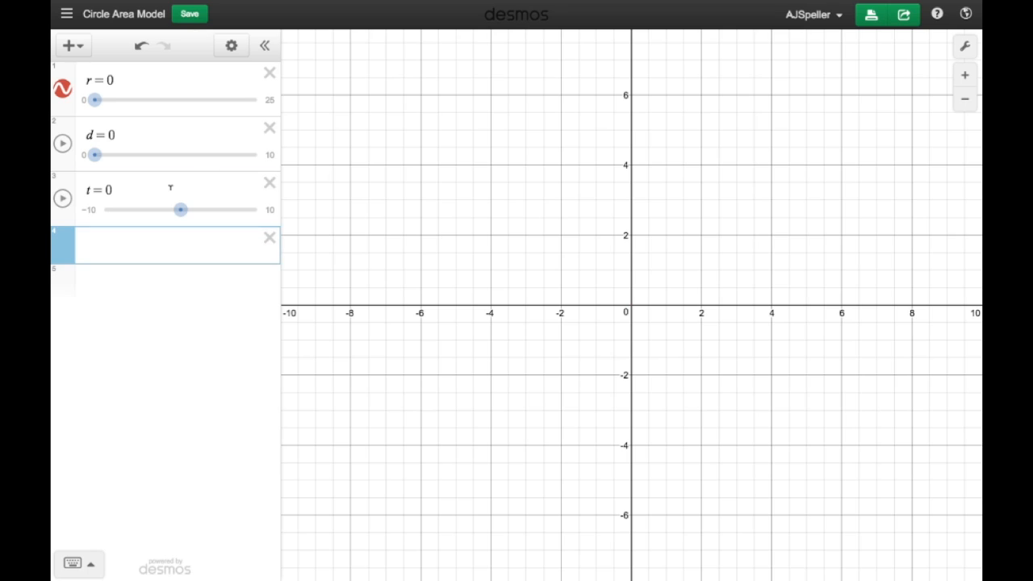
{"action": "left_click", "coordinate": [94, 210]}
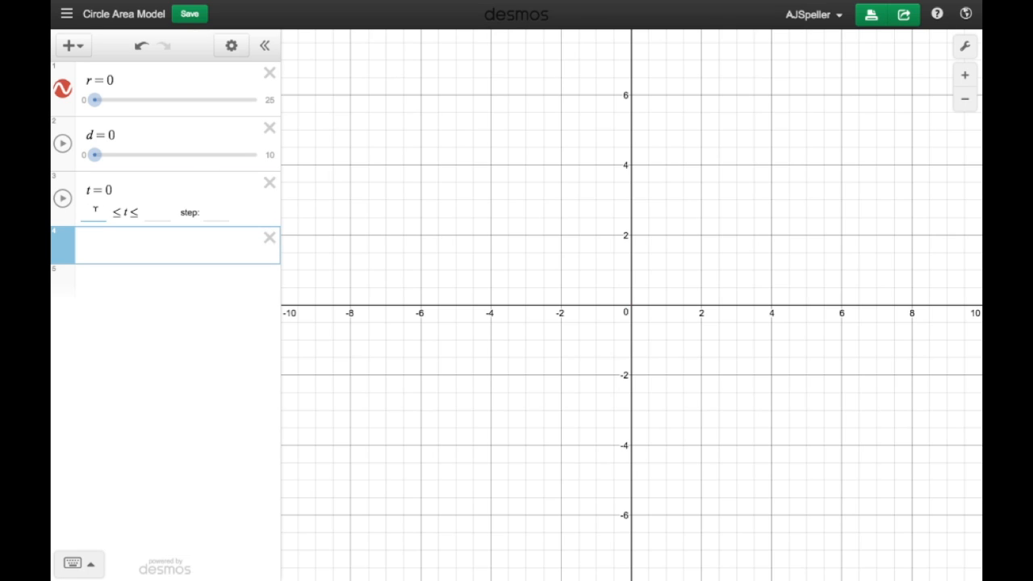
{"action": "key", "text": "Tab"}
{"action": "type", "text": ".1"}
{"action": "key", "text": "Return"}
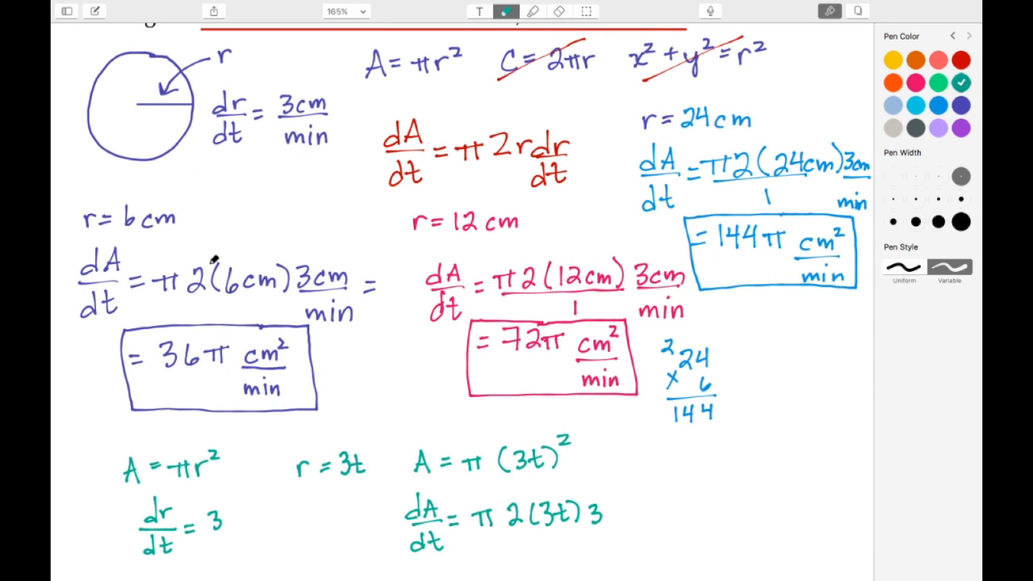
Step: In the handwritten notes, write the circle equation x² + y² = r² in coral below the teal work
{"action": "scroll", "coordinate": [214, 259], "scroll_direction": "down", "scroll_amount": 10}
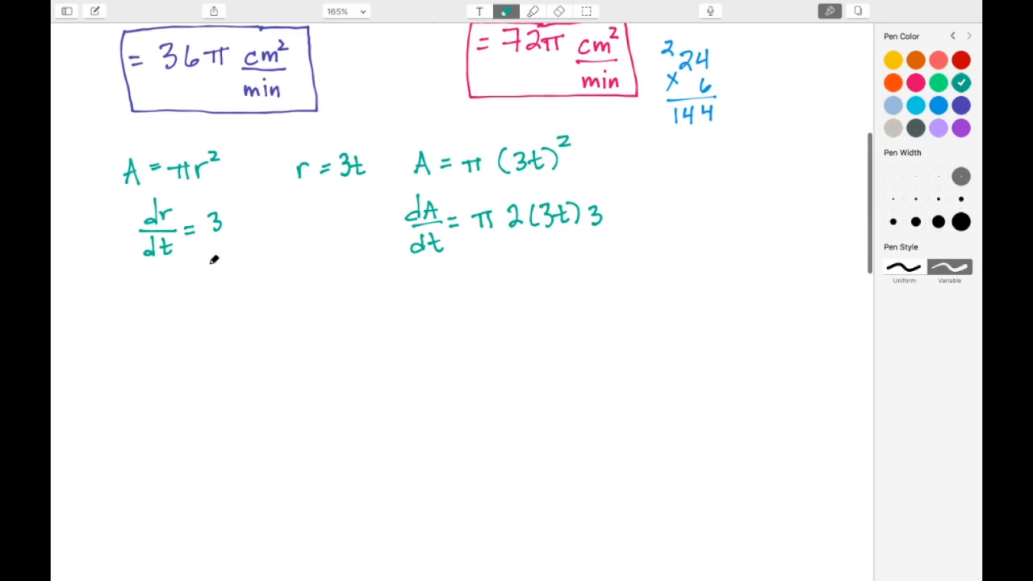
{"action": "left_click", "coordinate": [937, 61]}
{"action": "mouse_move", "coordinate": [279, 306]}
{"action": "left_mouse_down"}
{"action": "mouse_move", "coordinate": [283, 325]}
{"action": "mouse_move", "coordinate": [303, 303]}
{"action": "mouse_move", "coordinate": [320, 311]}
{"action": "mouse_move", "coordinate": [357, 297]}
{"action": "mouse_move", "coordinate": [400, 316]}
{"action": "mouse_move", "coordinate": [427, 300]}
{"action": "left_mouse_up"}
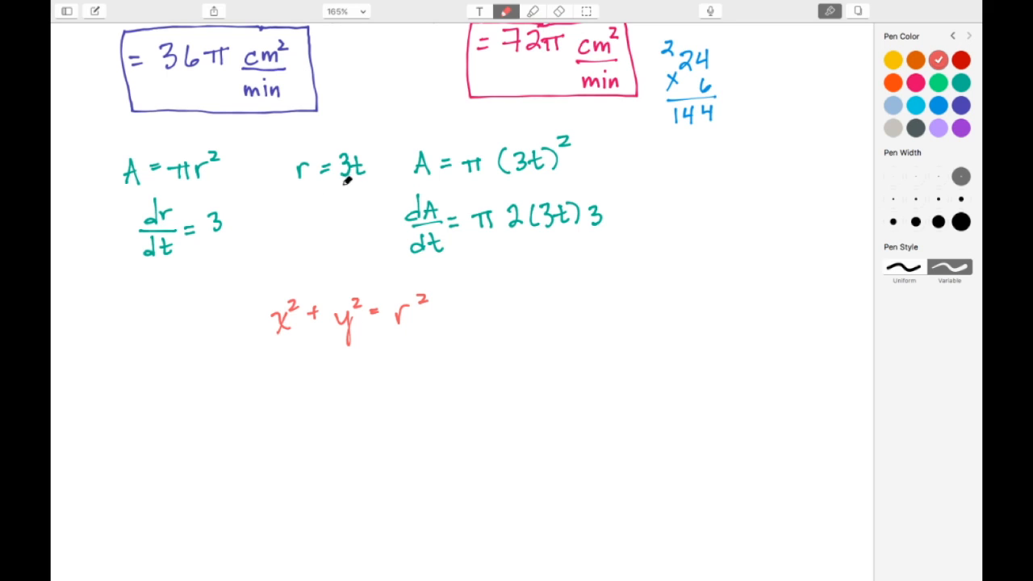
Step: Handwrite x² + y² = (3t)² below the coral circle equation
{"action": "left_click_drag", "start_coordinate": [282, 370], "coordinate": [300, 387]}
{"action": "mouse_move", "coordinate": [298, 371]}
{"action": "left_mouse_down"}
{"action": "mouse_move", "coordinate": [285, 388]}
{"action": "mouse_move", "coordinate": [310, 369]}
{"action": "left_mouse_up"}
{"action": "mouse_move", "coordinate": [342, 368]}
{"action": "left_mouse_down"}
{"action": "mouse_move", "coordinate": [358, 371]}
{"action": "mouse_move", "coordinate": [353, 400]}
{"action": "left_mouse_up"}
{"action": "left_click_drag", "start_coordinate": [364, 347], "coordinate": [375, 355]}
{"action": "left_click_drag", "start_coordinate": [386, 359], "coordinate": [449, 369]}
{"action": "mouse_move", "coordinate": [440, 355]}
{"action": "left_mouse_down"}
{"action": "mouse_move", "coordinate": [454, 353]}
{"action": "mouse_move", "coordinate": [459, 371]}
{"action": "left_mouse_up"}
{"action": "left_click_drag", "start_coordinate": [465, 340], "coordinate": [474, 349]}
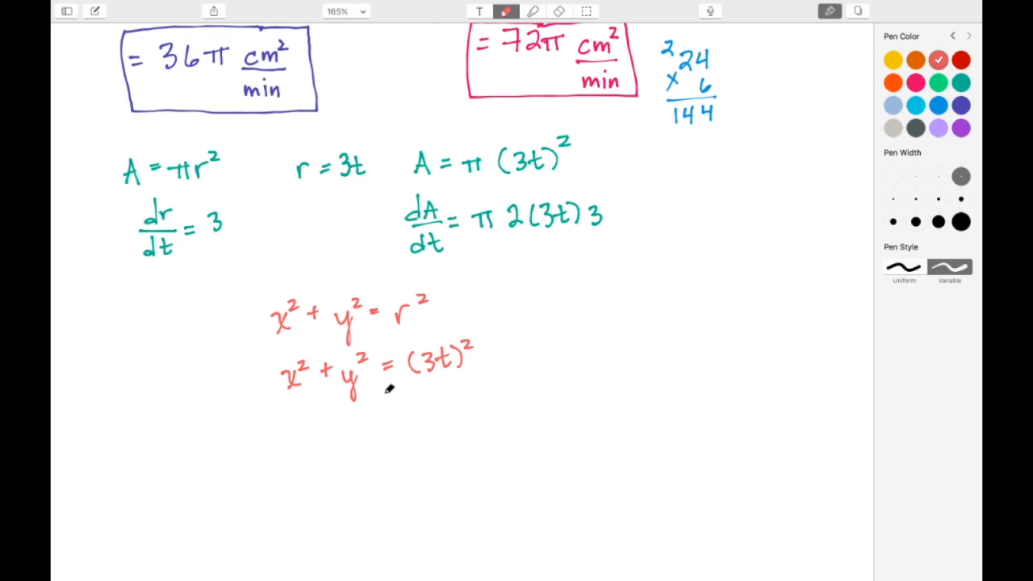
Step: Handwrite the inequality x² + y² ≤ (3t)² below the substituted circle equation
{"action": "mouse_move", "coordinate": [293, 421]}
{"action": "left_mouse_down"}
{"action": "mouse_move", "coordinate": [305, 439]}
{"action": "mouse_move", "coordinate": [321, 419]}
{"action": "mouse_move", "coordinate": [342, 425]}
{"action": "left_mouse_up"}
{"action": "mouse_move", "coordinate": [336, 418]}
{"action": "left_mouse_down"}
{"action": "mouse_move", "coordinate": [334, 434]}
{"action": "mouse_move", "coordinate": [361, 431]}
{"action": "mouse_move", "coordinate": [363, 452]}
{"action": "left_mouse_up"}
{"action": "left_click_drag", "start_coordinate": [372, 410], "coordinate": [424, 426]}
{"action": "mouse_move", "coordinate": [434, 405]}
{"action": "left_mouse_down"}
{"action": "mouse_move", "coordinate": [442, 425]}
{"action": "mouse_move", "coordinate": [465, 407]}
{"action": "left_mouse_up"}
{"action": "mouse_move", "coordinate": [469, 400]}
{"action": "left_mouse_down"}
{"action": "mouse_move", "coordinate": [472, 424]}
{"action": "mouse_move", "coordinate": [483, 401]}
{"action": "left_mouse_up"}
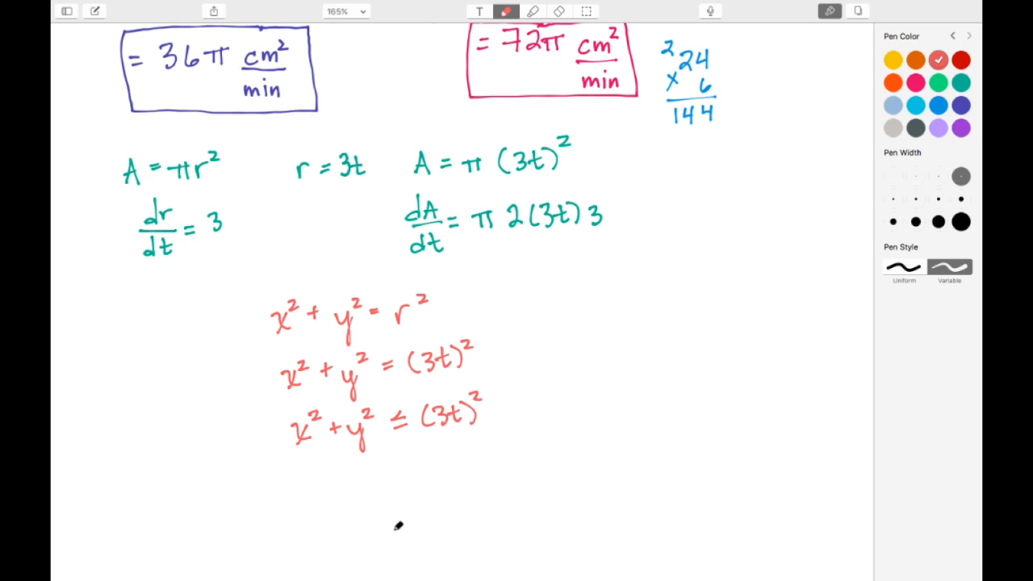
Step: Switch to Desmos, graph x² + y² = (3t)² in the fourth expression line and move the t slider to 0.9
{"action": "key", "text": "ctrl+Right"}
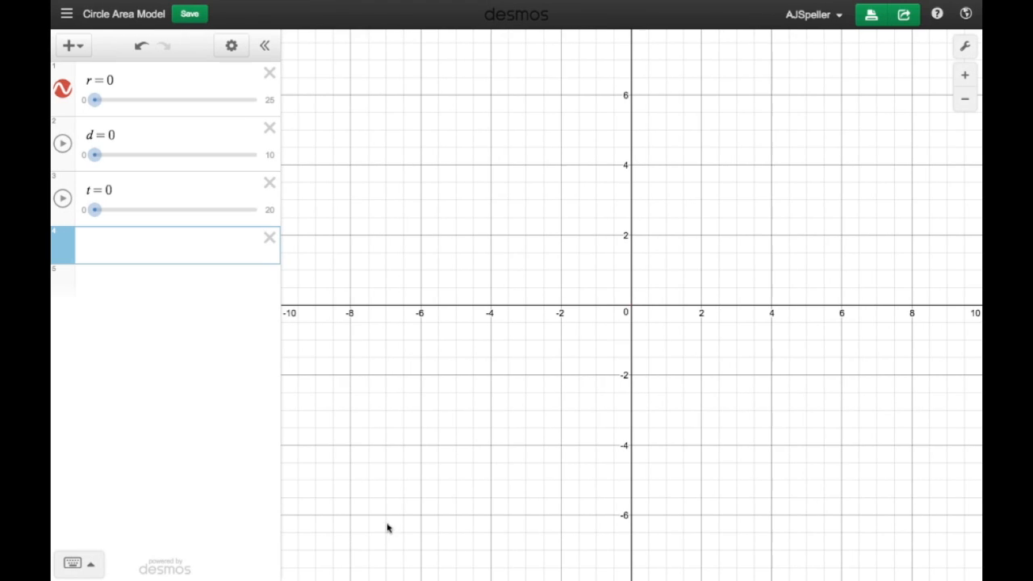
{"action": "type", "text": "x"}
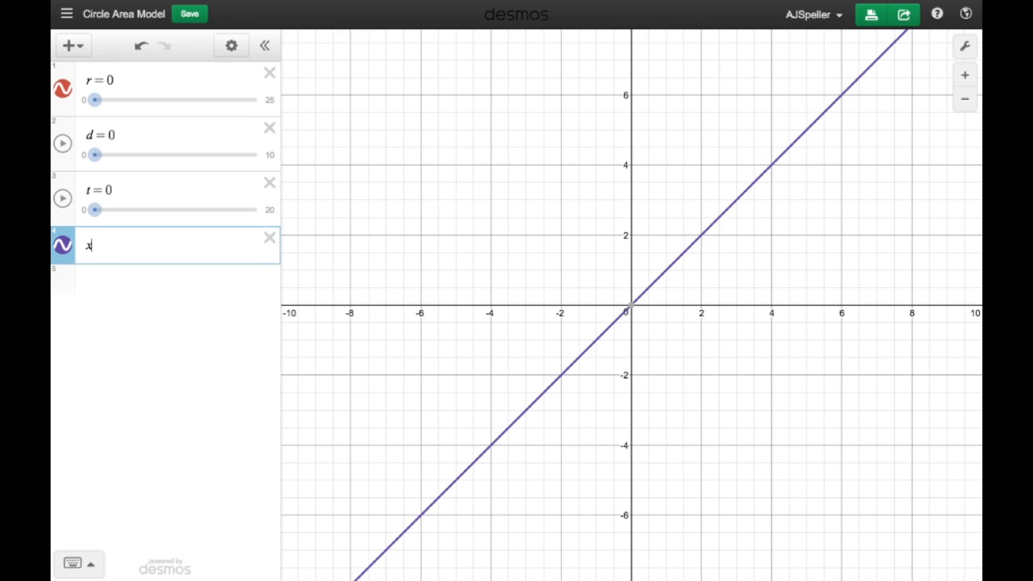
{"action": "type", "text": "^2+y"}
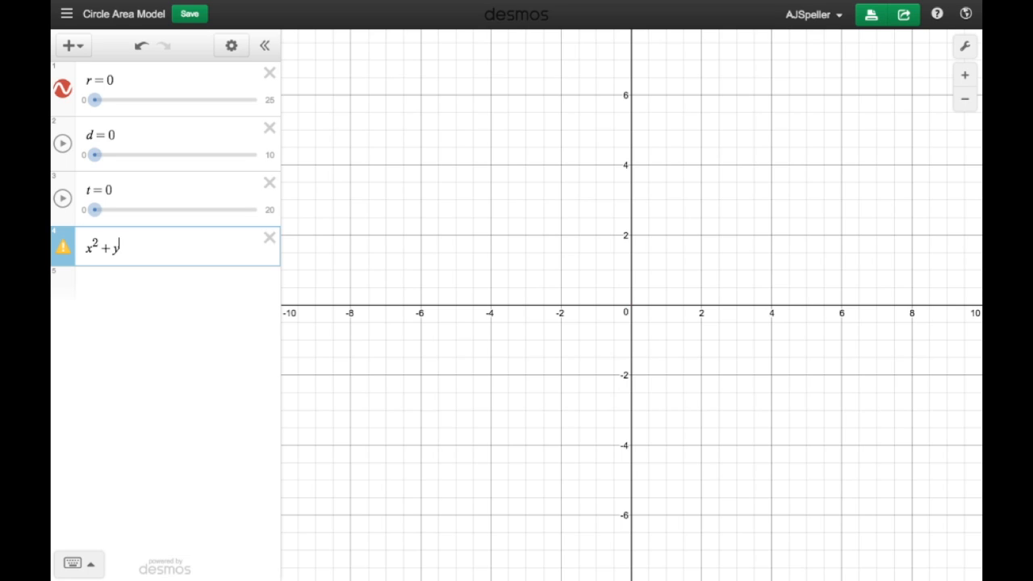
{"action": "type", "text": "^2=("}
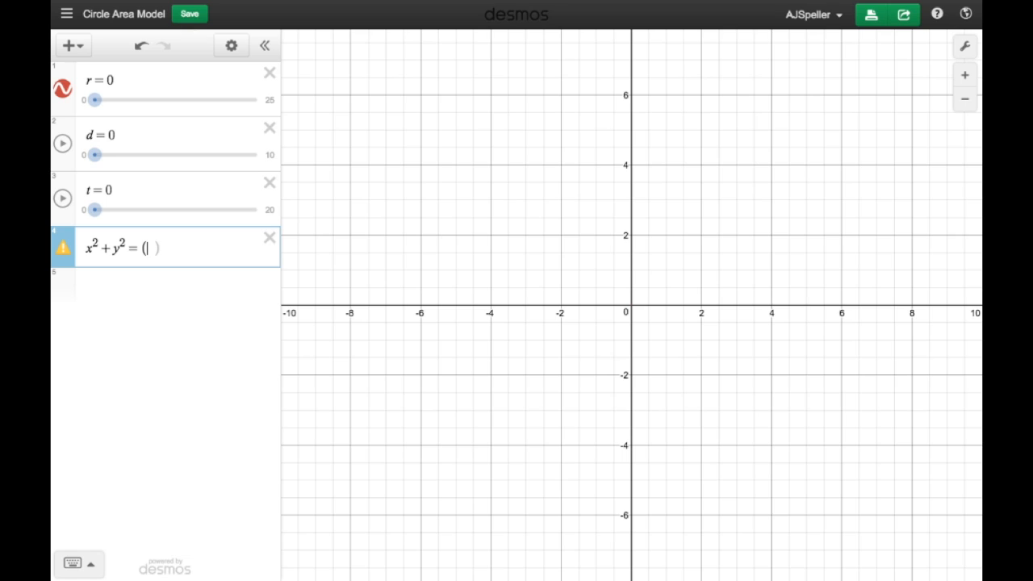
{"action": "type", "text": "3t)^2"}
{"action": "key", "text": "Return"}
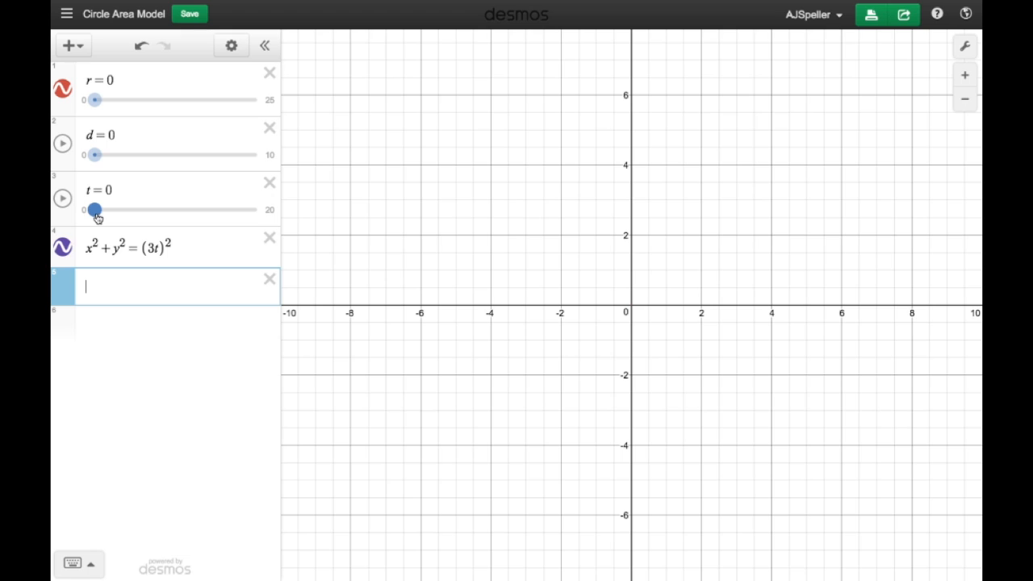
{"action": "left_click_drag", "start_coordinate": [95, 216], "coordinate": [101, 216]}
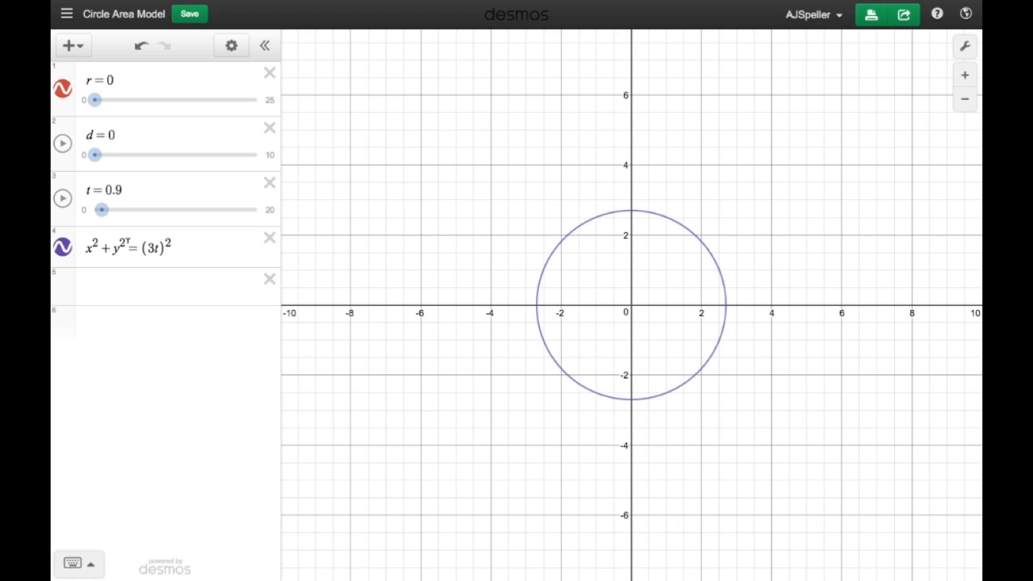
Step: Change the circle equation to the inequality x² + y² ≤ (3t)² and move the t slider to 1.4
{"action": "left_click", "coordinate": [135, 248]}
{"action": "key", "text": "BackSpace"}
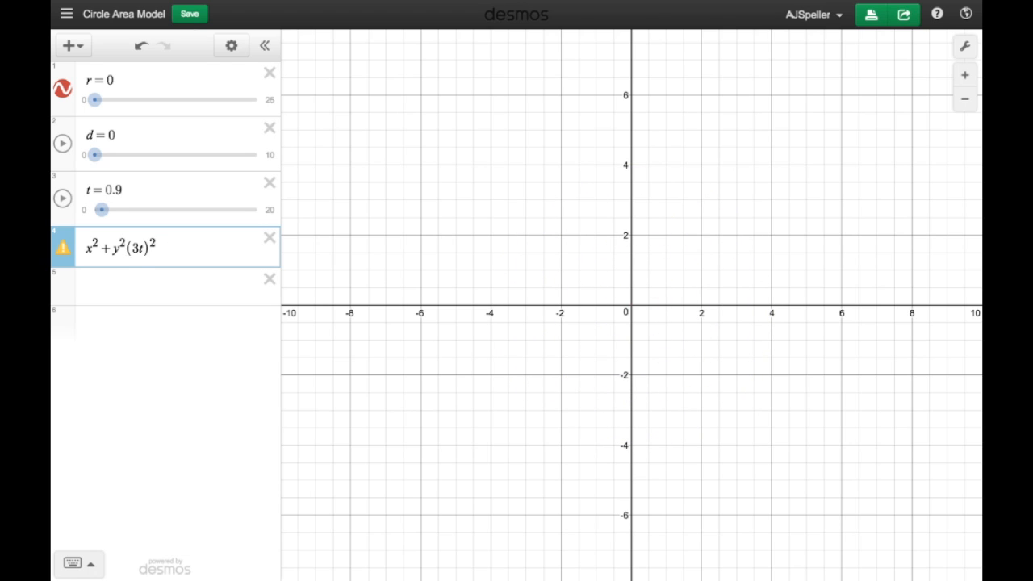
{"action": "type", "text": "<"}
{"action": "mouse_move", "coordinate": [102, 211]}
{"action": "left_mouse_down"}
{"action": "mouse_move", "coordinate": [116, 214]}
{"action": "mouse_move", "coordinate": [101, 216]}
{"action": "mouse_move", "coordinate": [109, 220]}
{"action": "left_mouse_up"}
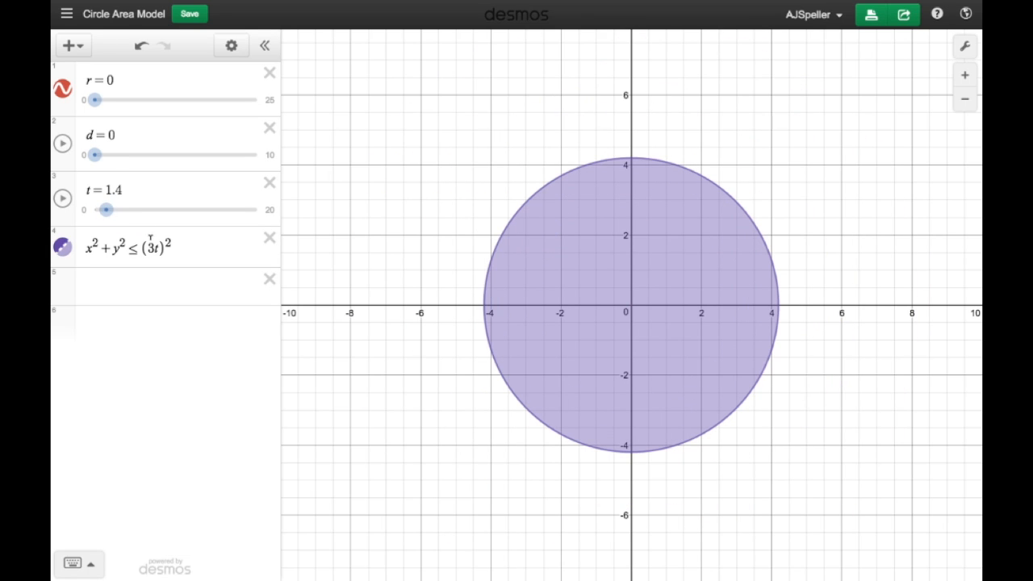
Step: Change the color of the shaded circle inequality from the expression list to red
{"action": "left_click", "coordinate": [175, 276]}
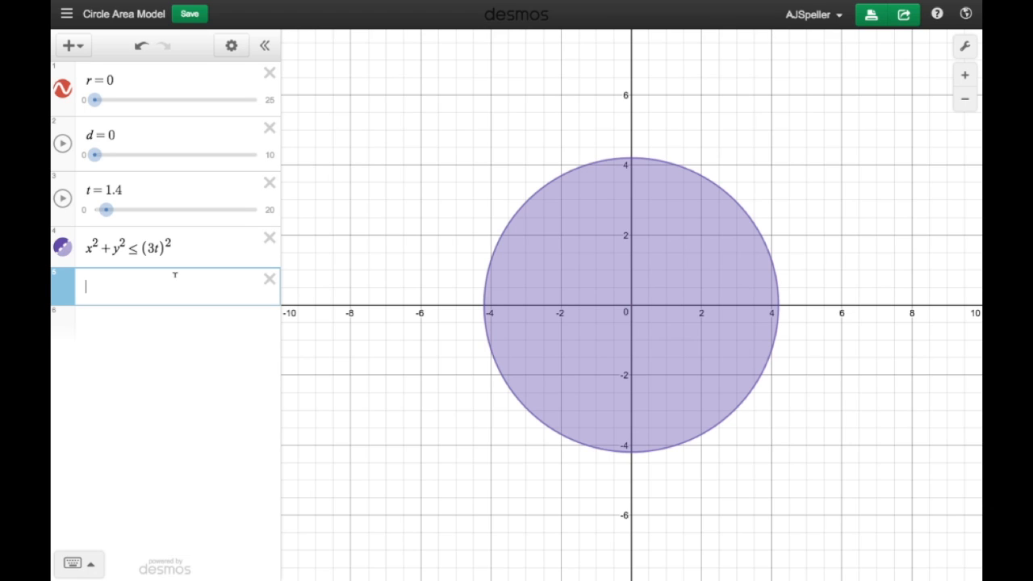
{"action": "left_click", "coordinate": [62, 249]}
{"action": "left_click", "coordinate": [62, 249]}
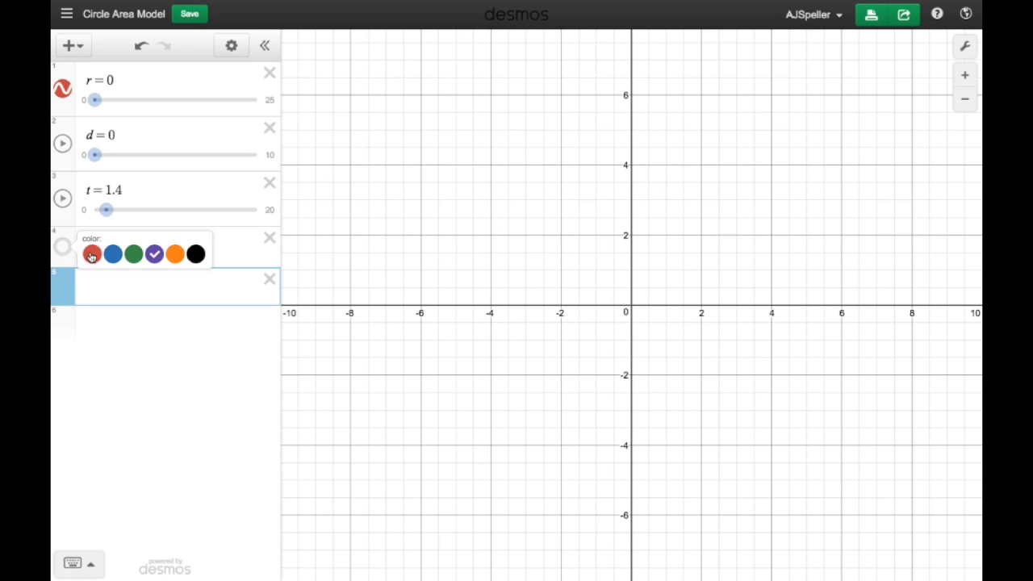
{"action": "left_click", "coordinate": [92, 253]}
Step: Graph the radius segment y = 0{0 ≤ x ≤ 3t} in the fifth expression line
{"action": "left_click", "coordinate": [94, 287]}
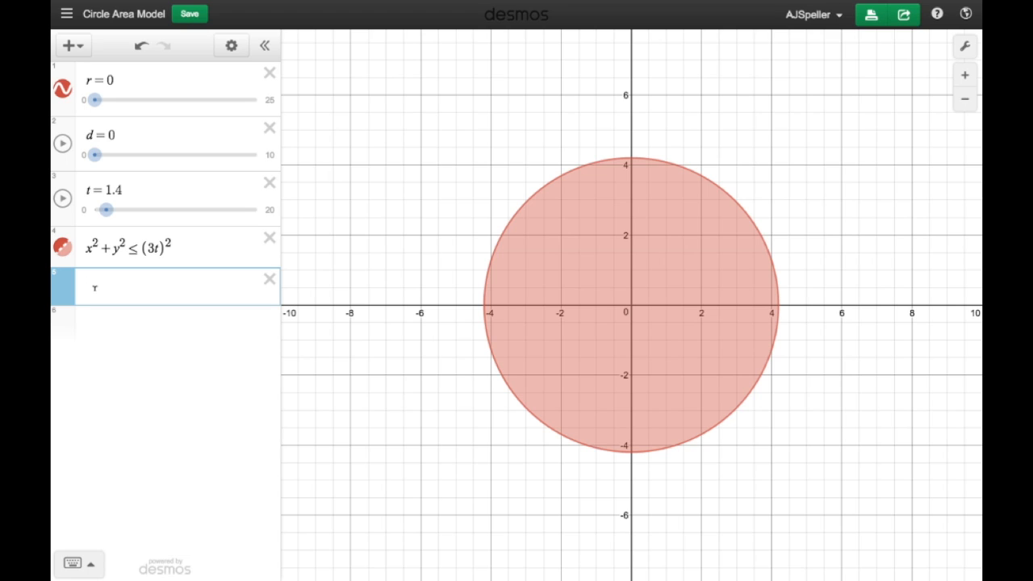
{"action": "type", "text": "y=0"}
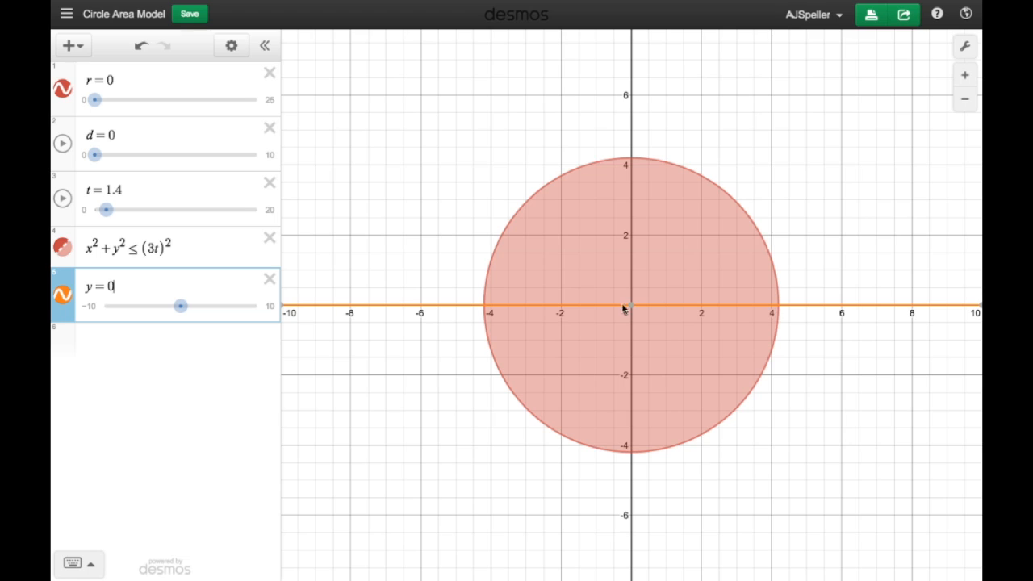
{"action": "type", "text": "{"}
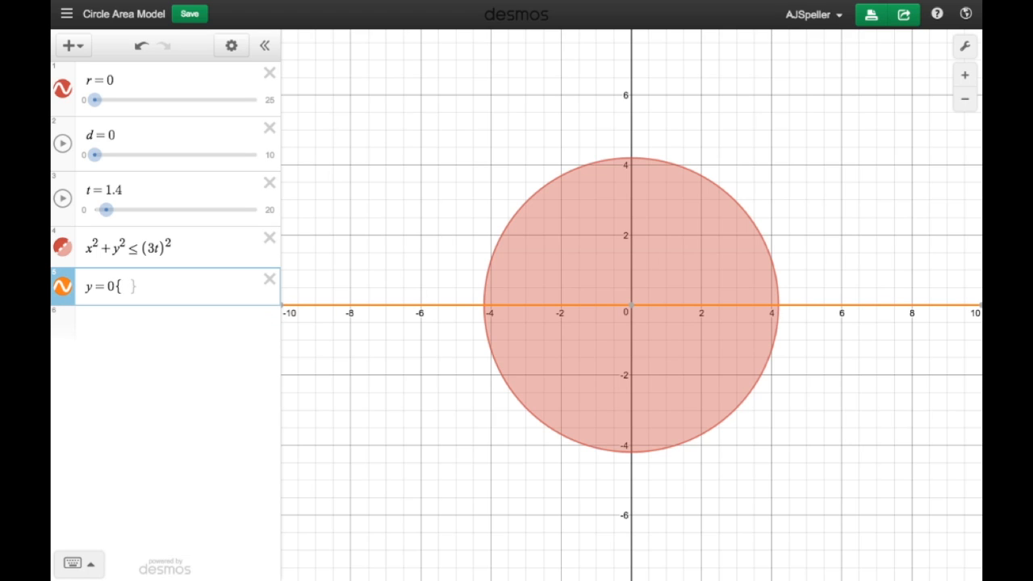
{"action": "type", "text": "0<"}
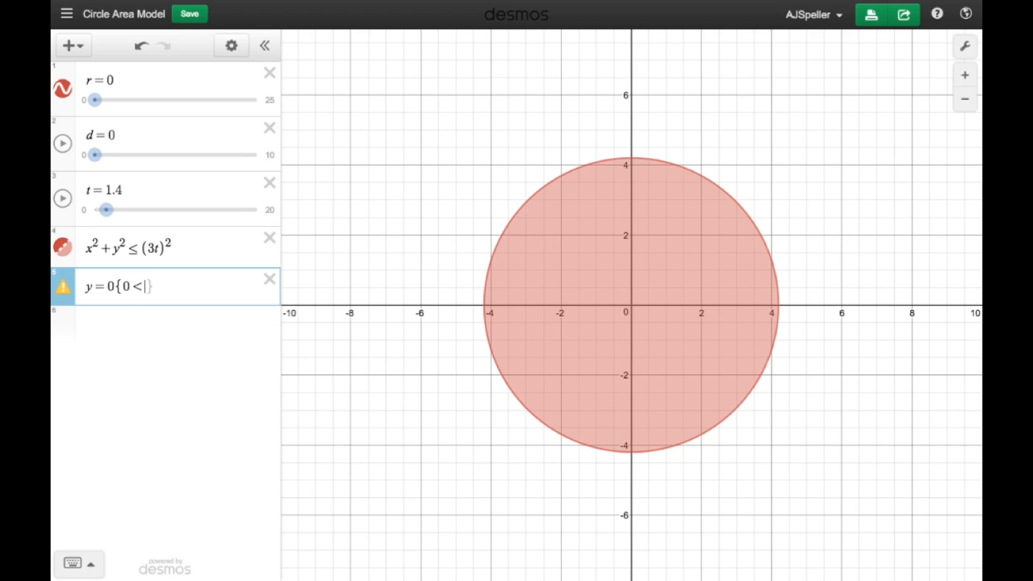
{"action": "type", "text": "x"}
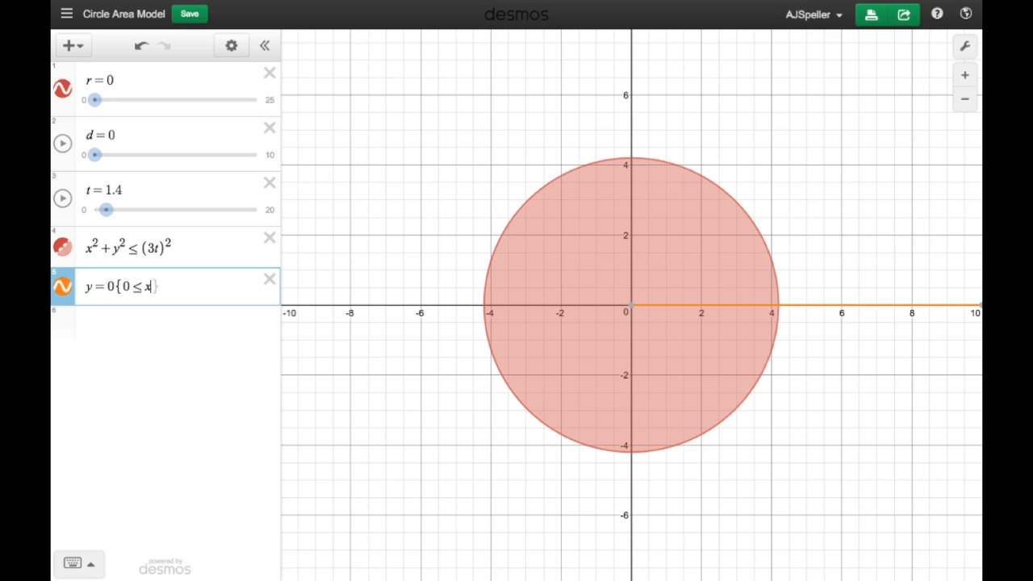
{"action": "type", "text": "<="}
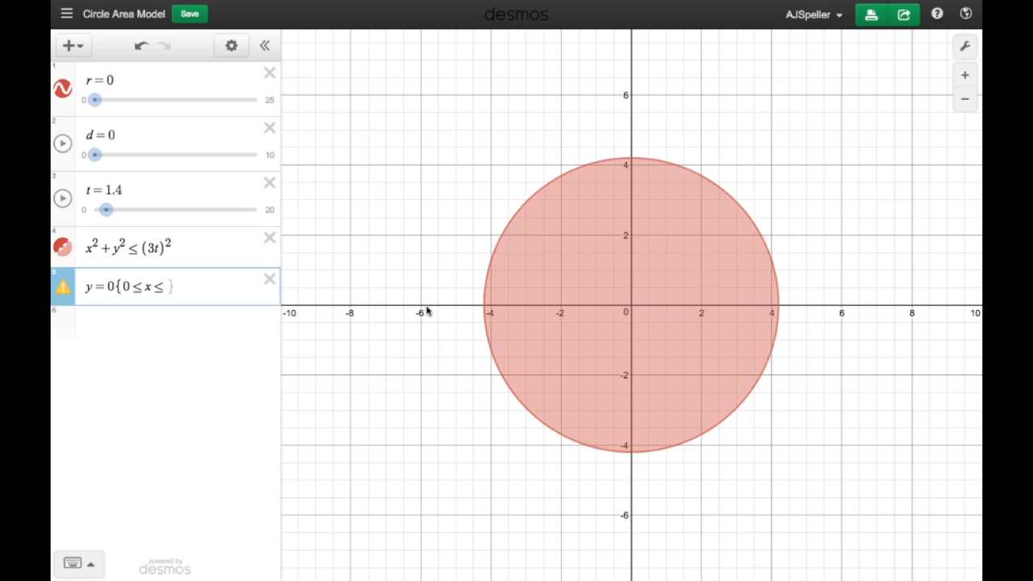
{"action": "type", "text": "3t"}
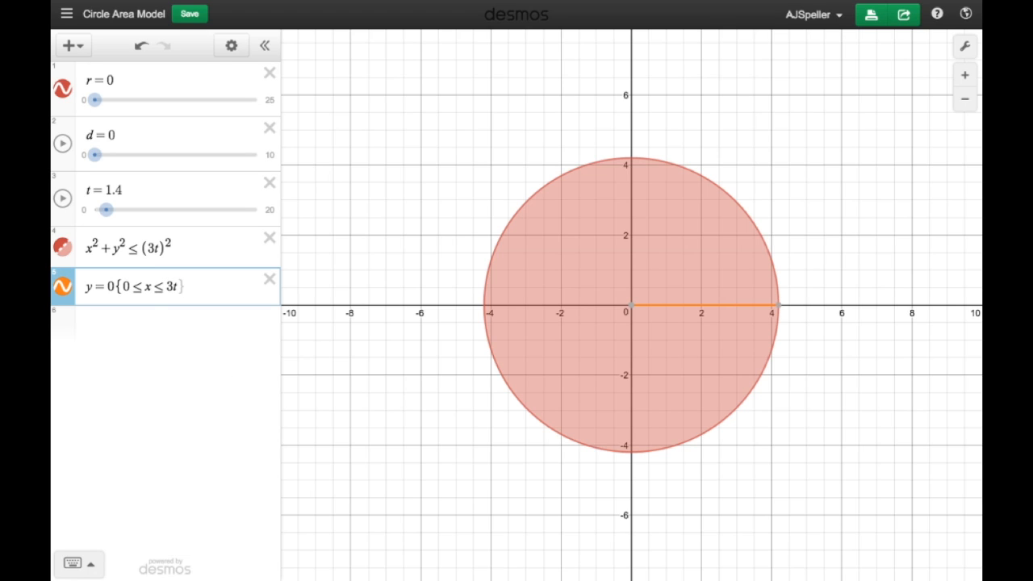
Step: Color the radius segment black and move the t slider to 1.7
{"action": "left_click", "coordinate": [64, 291]}
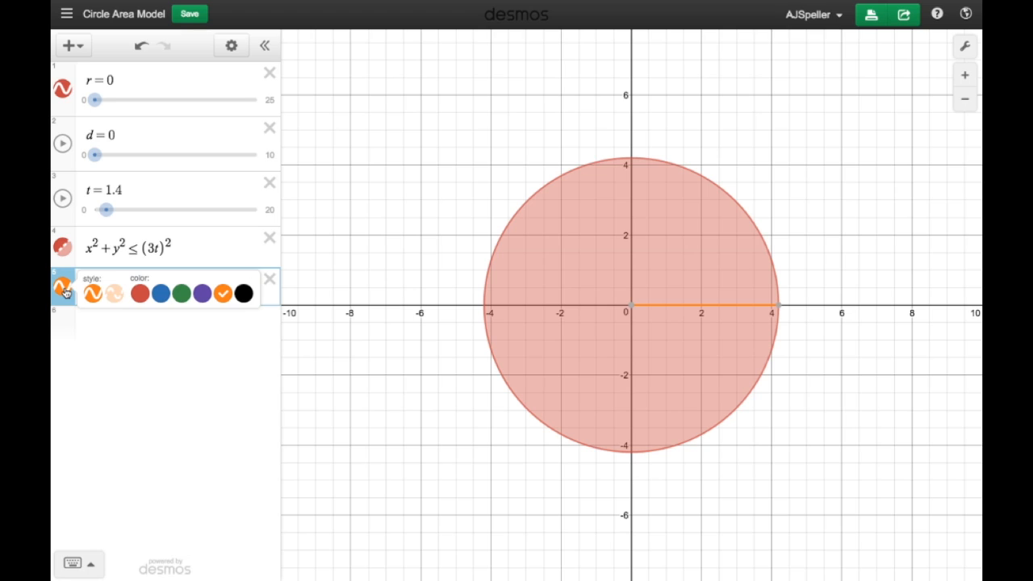
{"action": "left_click", "coordinate": [244, 294]}
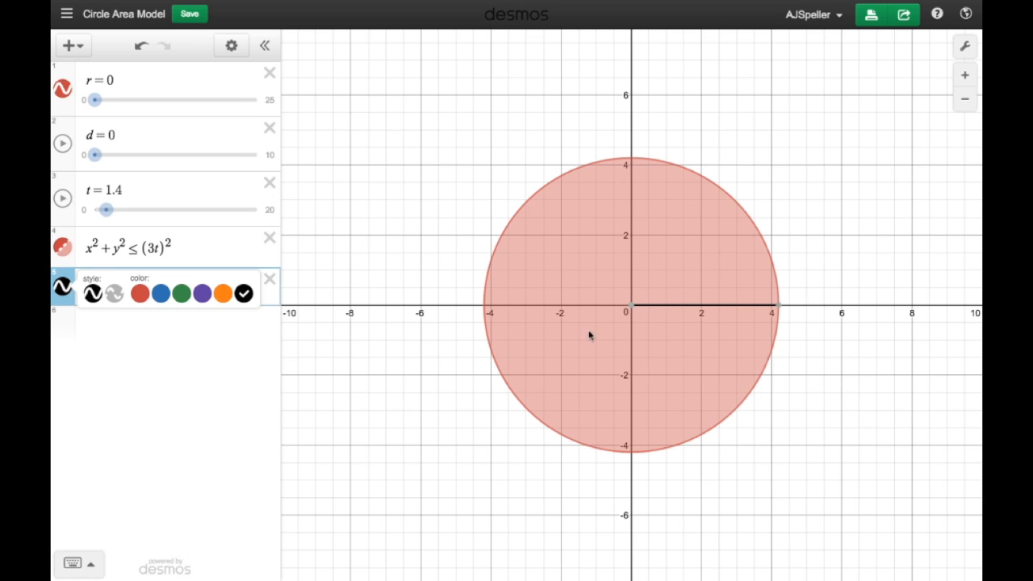
{"action": "left_click", "coordinate": [120, 363]}
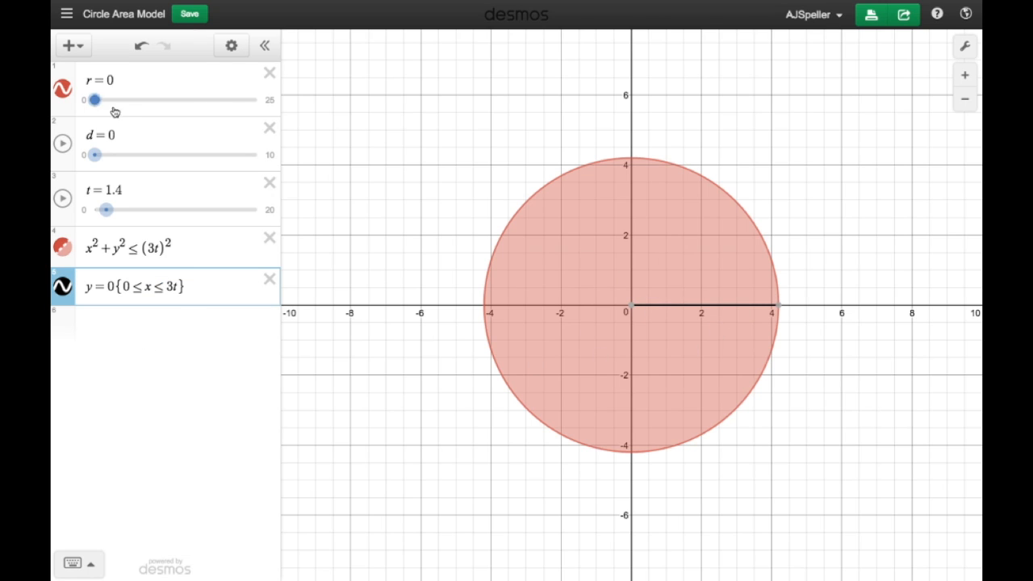
{"action": "mouse_move", "coordinate": [109, 209]}
{"action": "left_mouse_down"}
{"action": "mouse_move", "coordinate": [129, 211]}
{"action": "mouse_move", "coordinate": [113, 210]}
{"action": "left_mouse_up"}
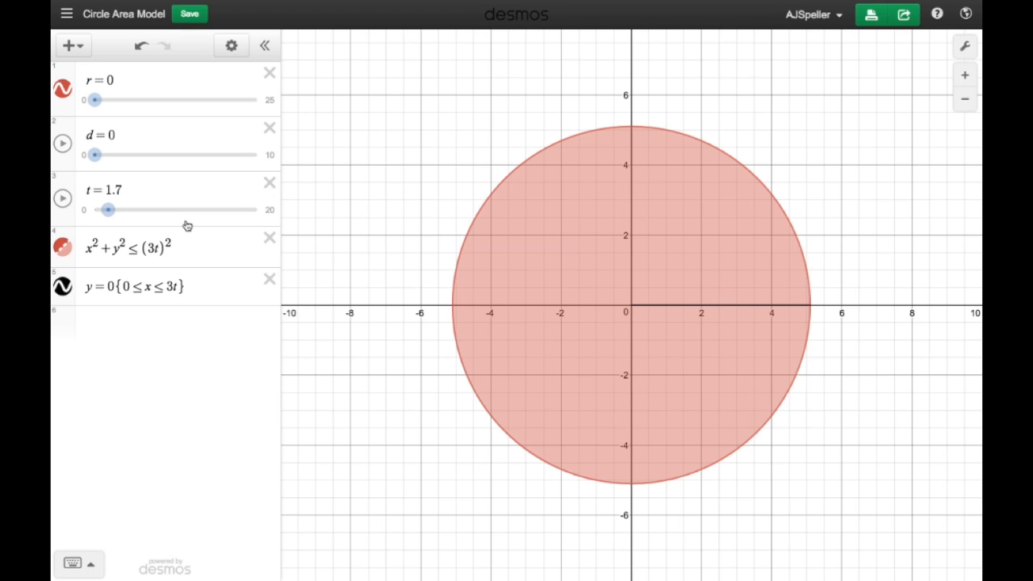
Step: Box the dA/dt equation in red in the handwritten notes and enter π · 2 · (3t) · 3 in the sixth Desmos expression line
{"action": "left_click", "coordinate": [182, 325]}
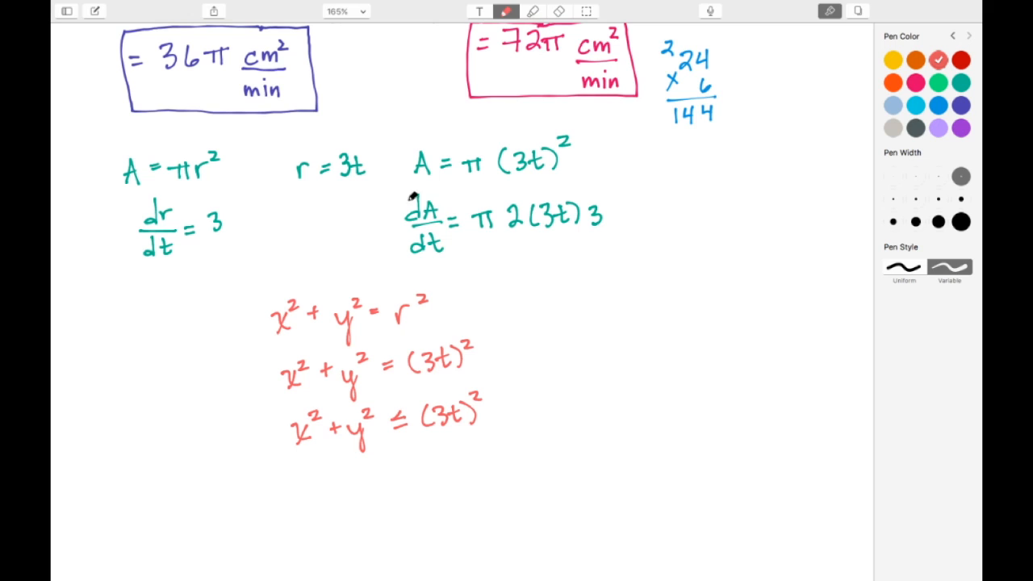
{"action": "mouse_move", "coordinate": [396, 194]}
{"action": "left_mouse_down"}
{"action": "mouse_move", "coordinate": [408, 263]}
{"action": "mouse_move", "coordinate": [614, 240]}
{"action": "mouse_move", "coordinate": [607, 170]}
{"action": "mouse_move", "coordinate": [398, 194]}
{"action": "left_mouse_up"}
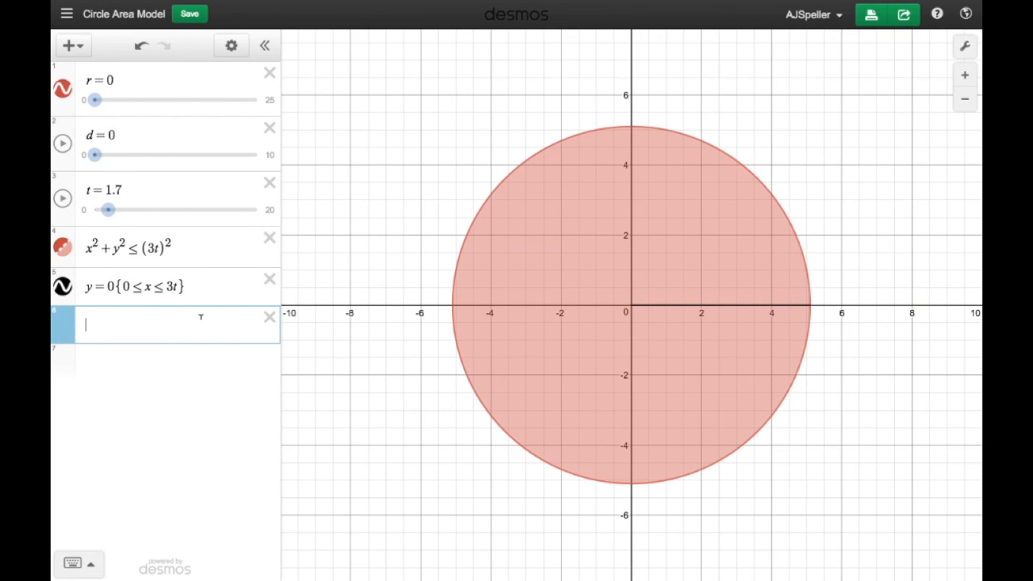
{"action": "type", "text": "p"}
{"action": "key", "text": "ctrl+Left"}
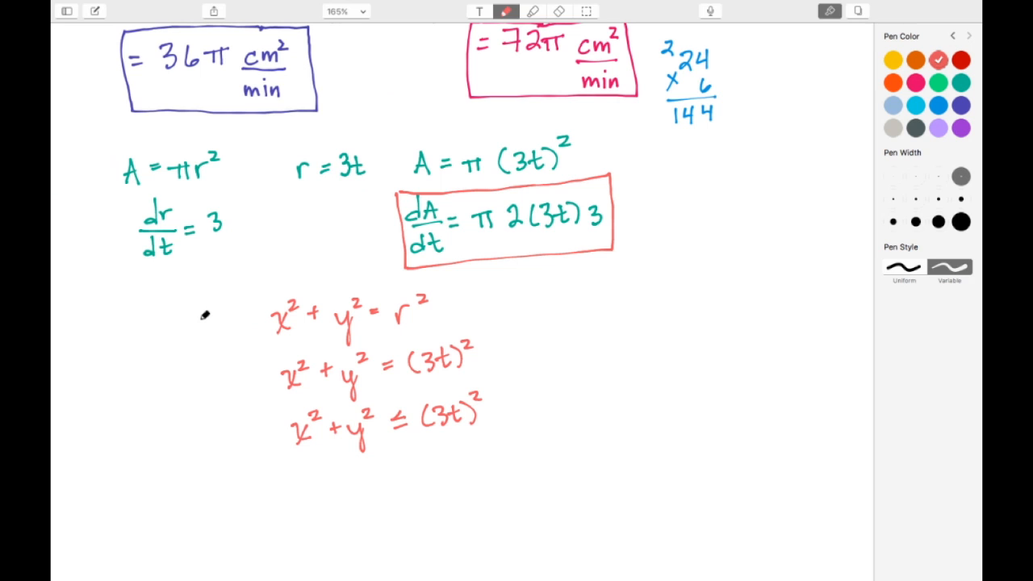
{"action": "key", "text": "ctrl+Right"}
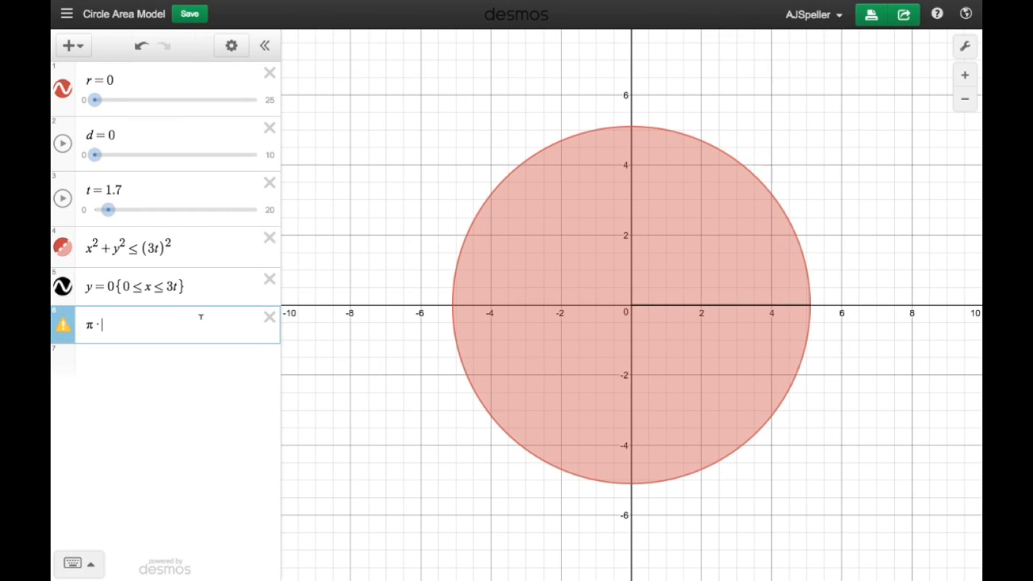
{"action": "type", "text": "2 ·"}
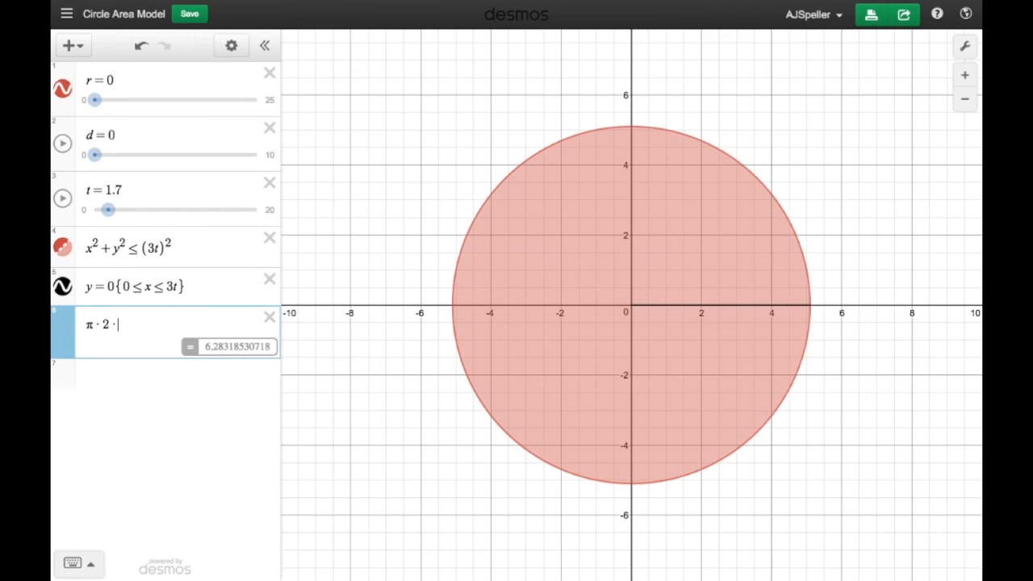
{"action": "type", "text": "*("}
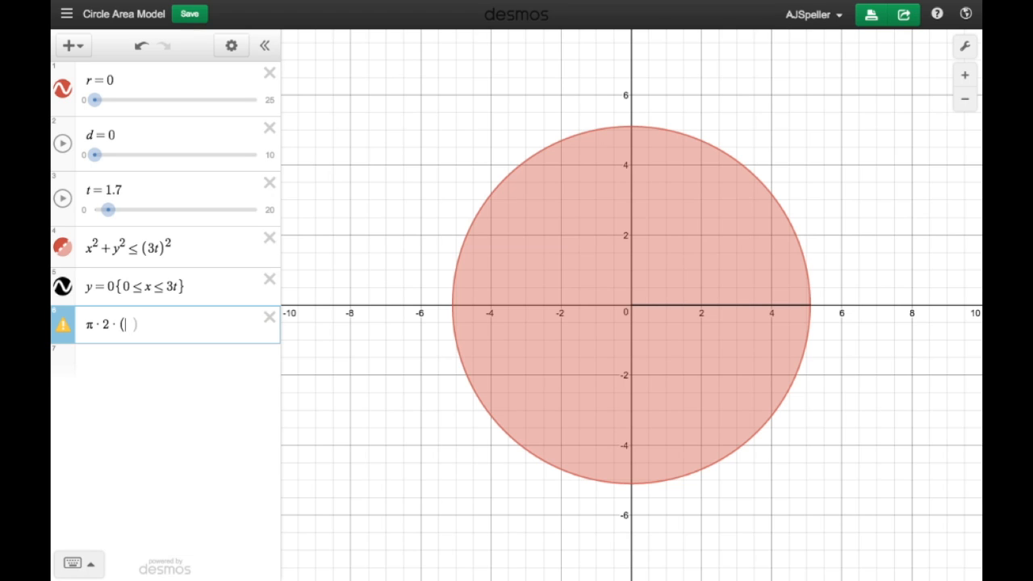
{"action": "type", "text": "3t"}
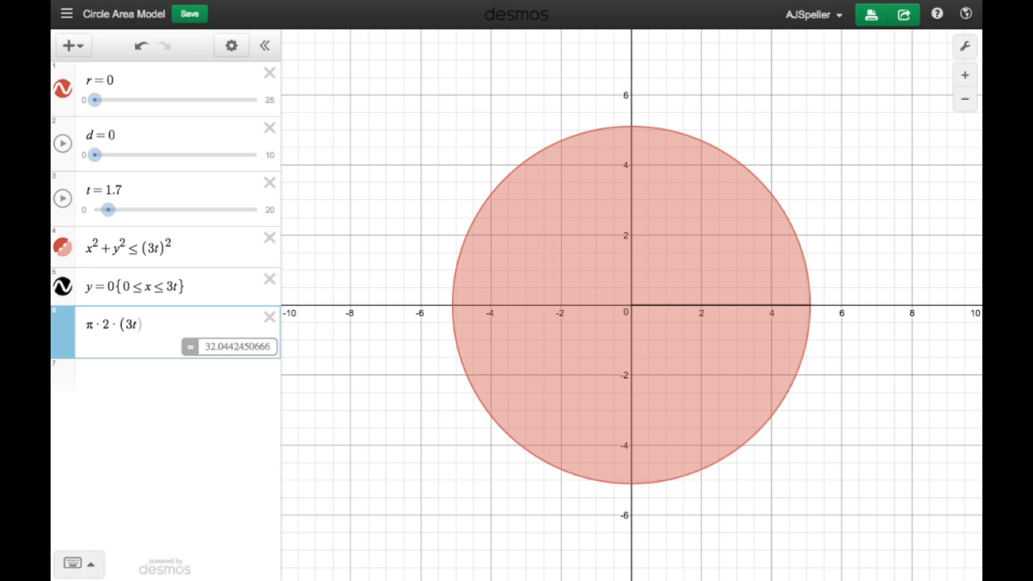
{"action": "type", "text": ")*3"}
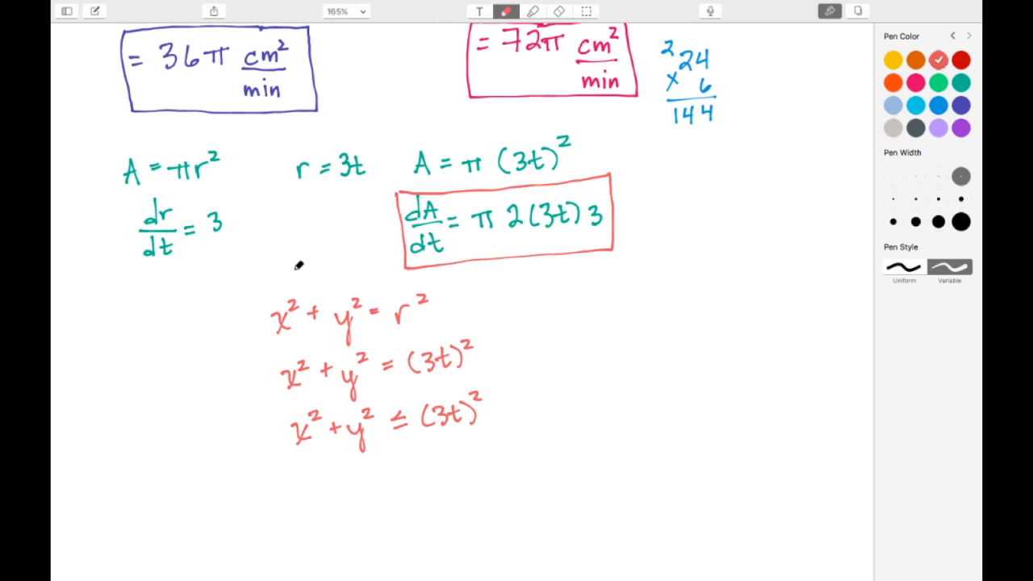
Step: Check the earlier problem in the notes, and in Desmos set the r slider to 6 and the t slider to 2
{"action": "scroll", "coordinate": [295, 265], "scroll_direction": "up", "scroll_amount": 10}
{"action": "scroll", "coordinate": [299, 265], "scroll_direction": "up", "scroll_amount": 3}
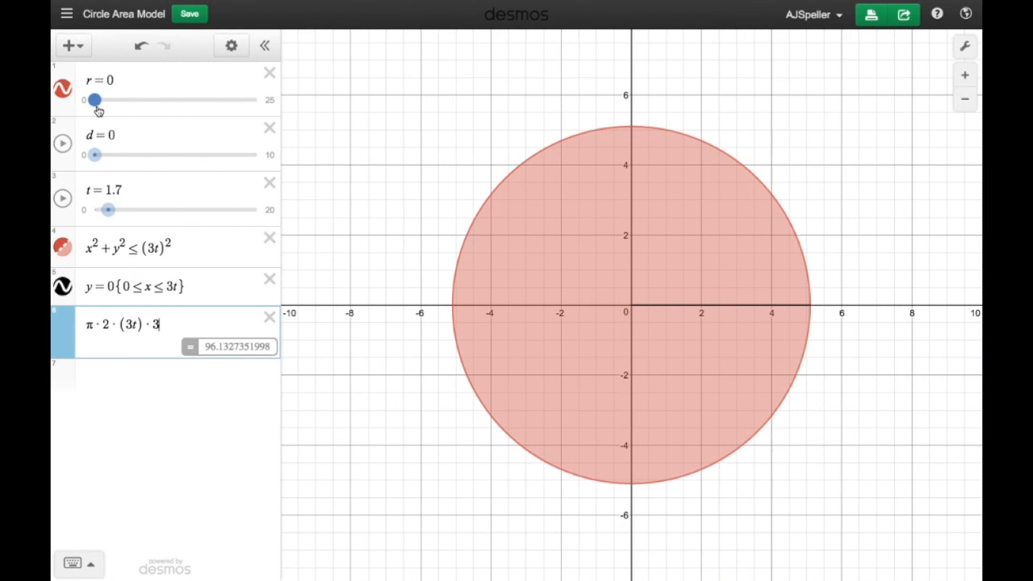
{"action": "left_click_drag", "start_coordinate": [97, 111], "coordinate": [101, 107]}
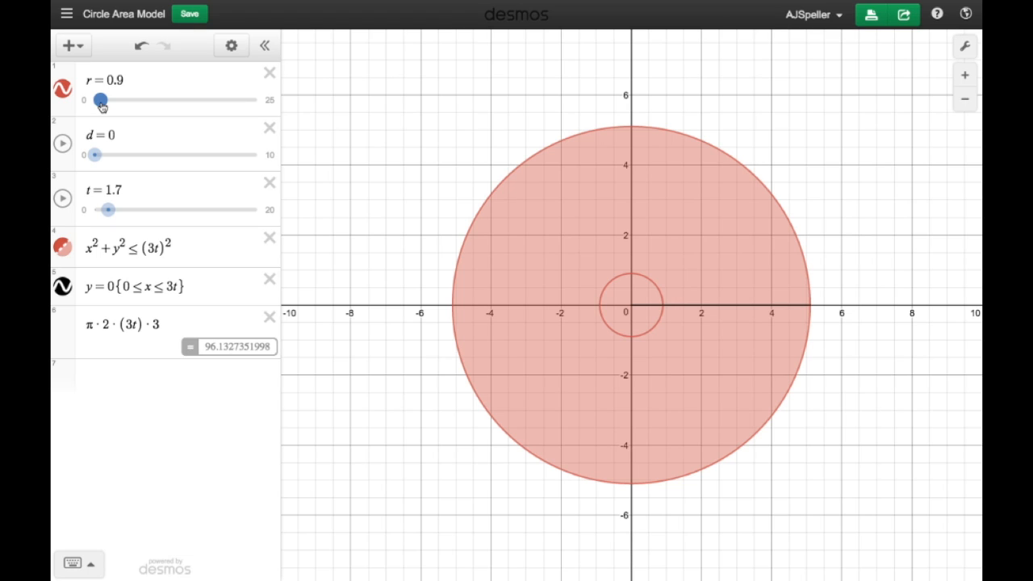
{"action": "left_click", "coordinate": [105, 373]}
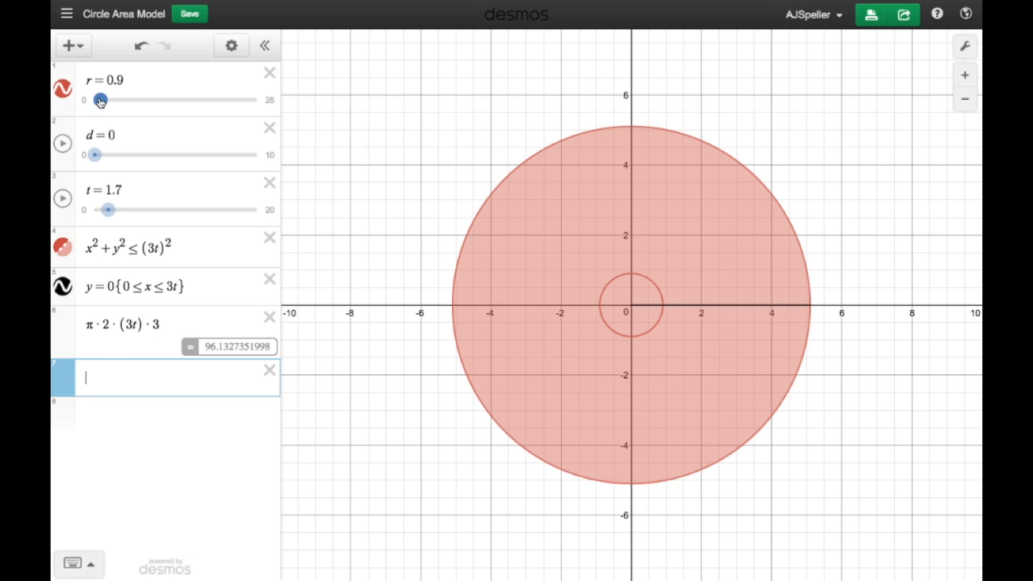
{"action": "left_click_drag", "start_coordinate": [100, 99], "coordinate": [133, 105]}
{"action": "left_click_drag", "start_coordinate": [108, 212], "coordinate": [111, 214]}
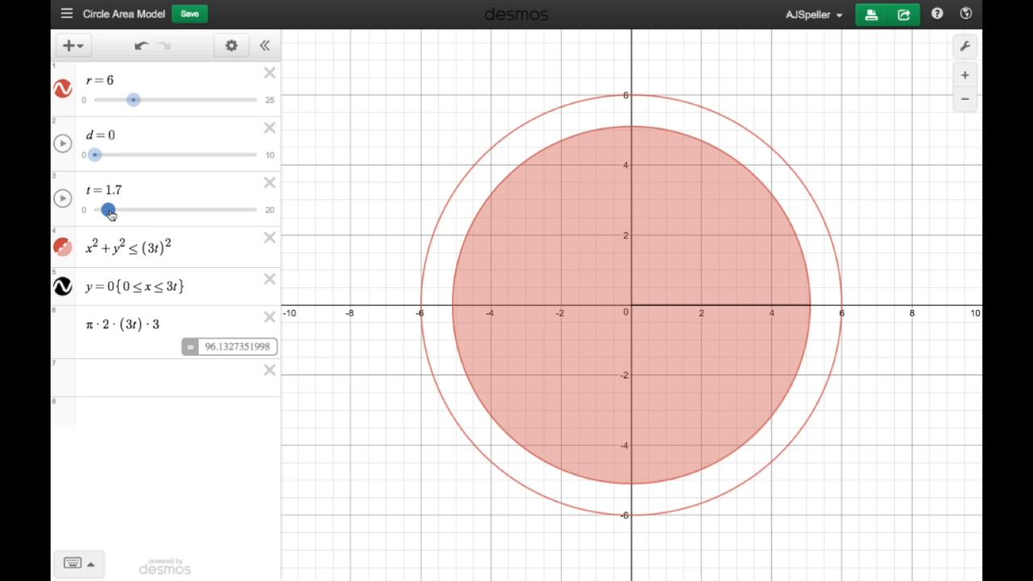
{"action": "left_click_drag", "start_coordinate": [110, 213], "coordinate": [113, 214]}
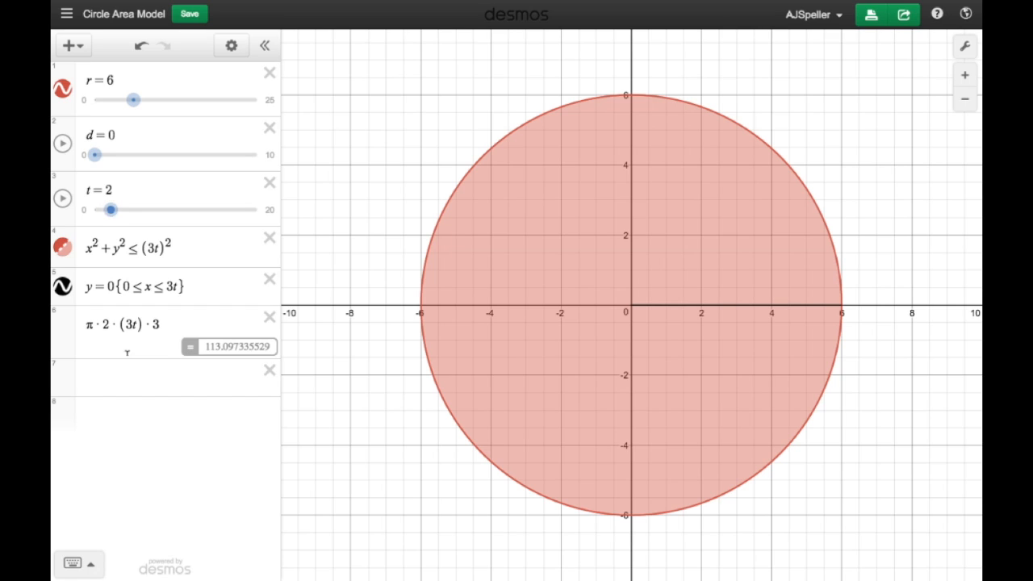
Step: Enter 3t in the seventh expression line and test it by moving the t slider to 5.1 and back to 2
{"action": "left_click", "coordinate": [120, 380]}
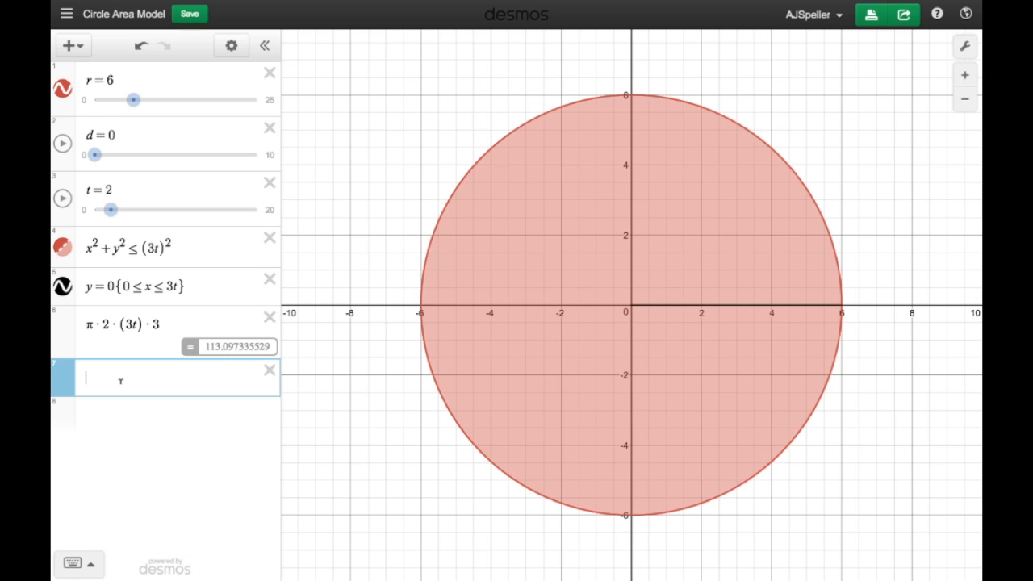
{"action": "type", "text": "3t"}
{"action": "key", "text": "Return"}
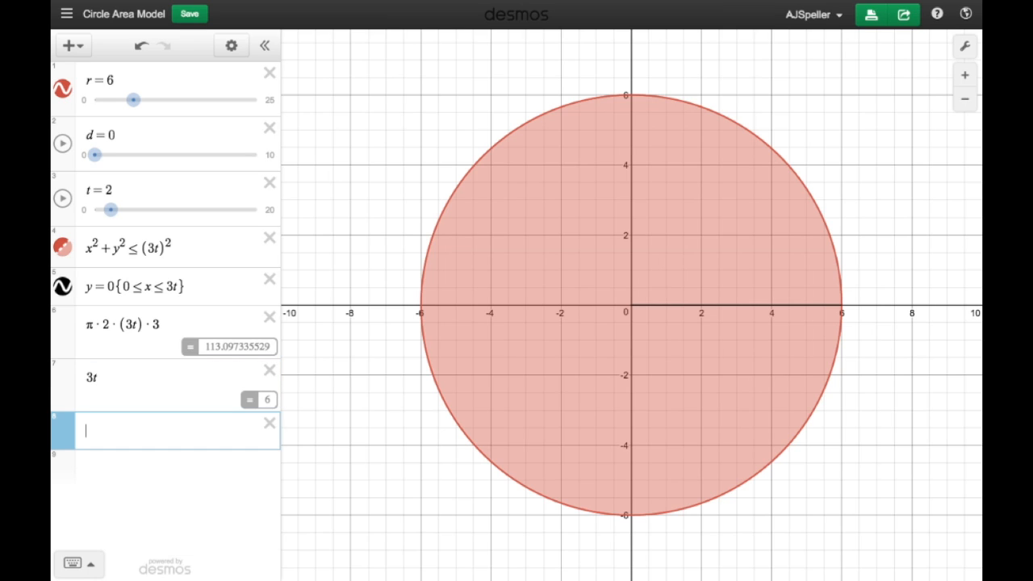
{"action": "left_click_drag", "start_coordinate": [111, 212], "coordinate": [137, 219]}
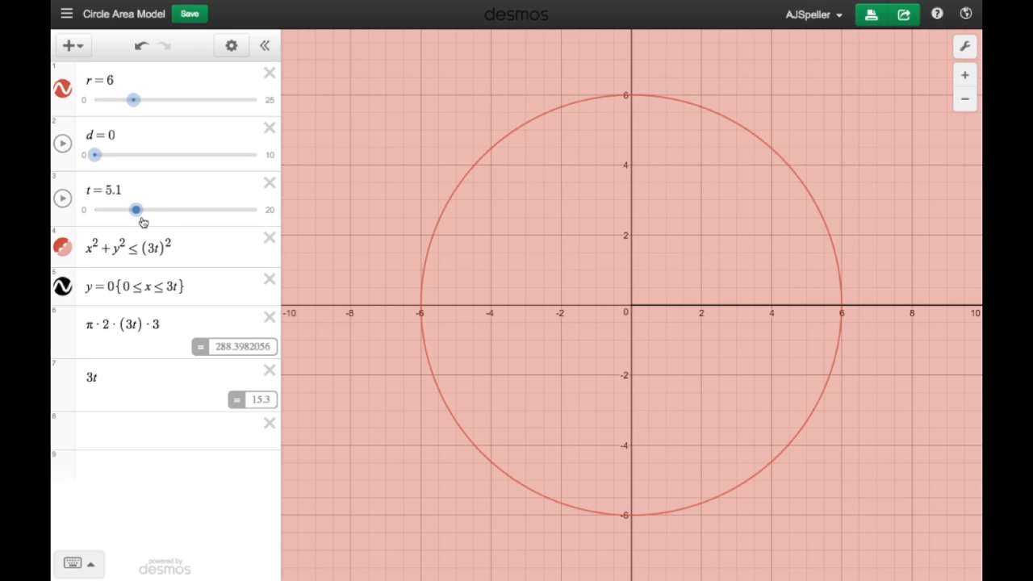
{"action": "left_click_drag", "start_coordinate": [136, 213], "coordinate": [113, 220]}
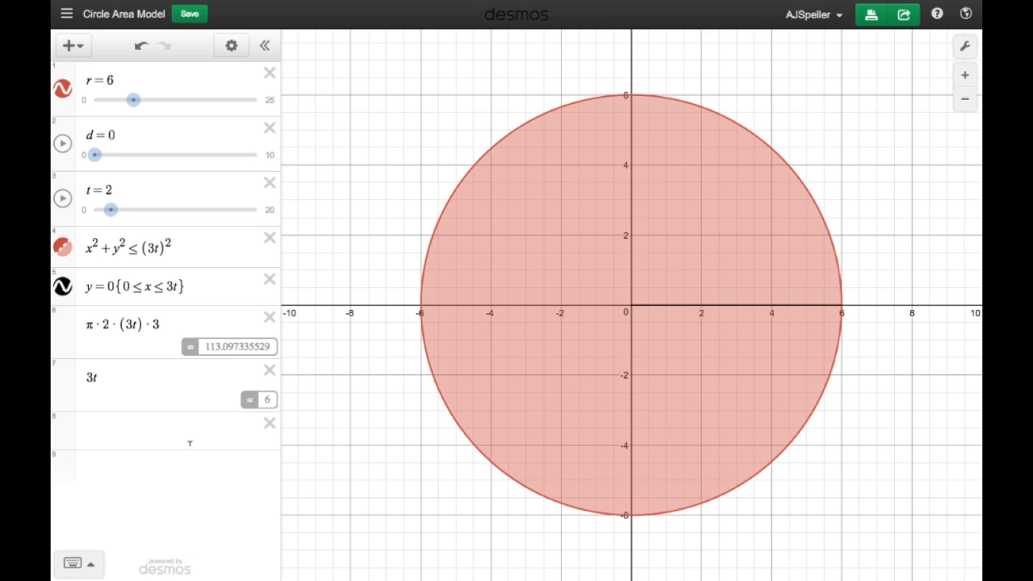
Step: Enter 36π in the eighth expression line to compare it with the rate expression
{"action": "left_click", "coordinate": [181, 438]}
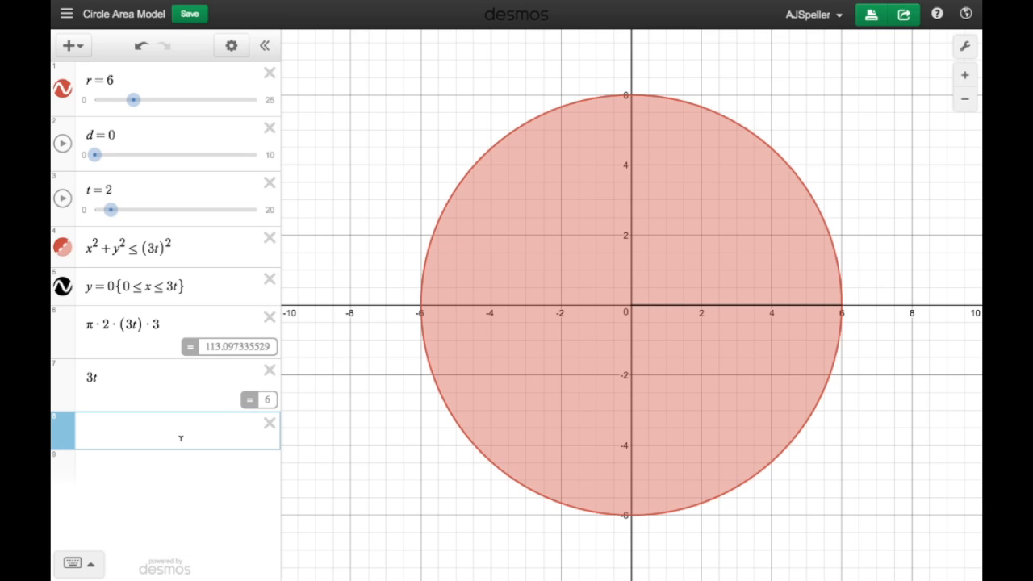
{"action": "type", "text": "36"}
{"action": "type", "text": "pi"}
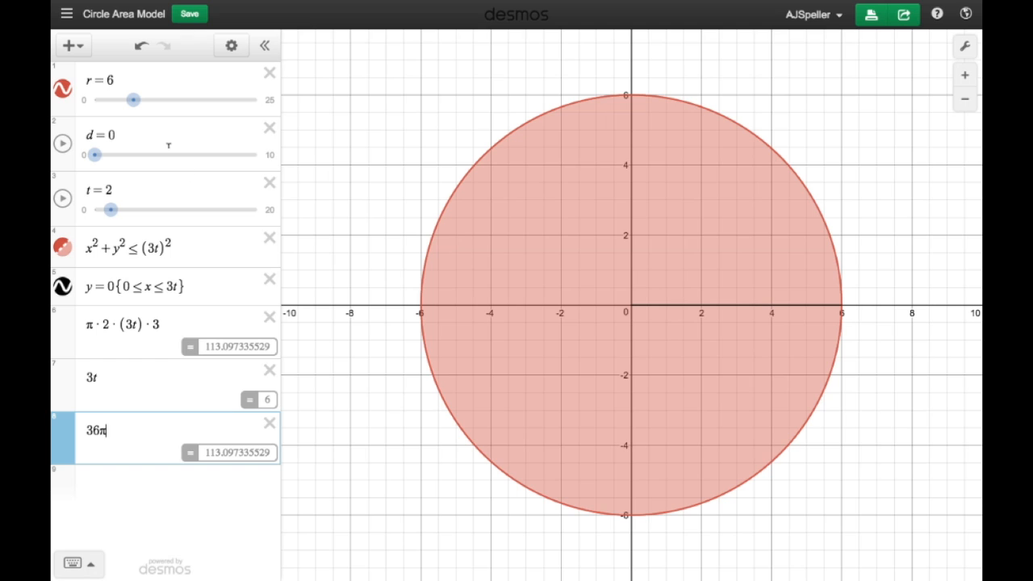
Step: Set the r slider to 12 and the t slider to 4
{"action": "left_click_drag", "start_coordinate": [135, 105], "coordinate": [175, 105]}
{"action": "scroll", "coordinate": [597, 234], "scroll_direction": "down", "scroll_amount": 5}
{"action": "scroll", "coordinate": [597, 232], "scroll_direction": "down", "scroll_amount": 3}
{"action": "scroll", "coordinate": [597, 228], "scroll_direction": "up", "scroll_amount": 5}
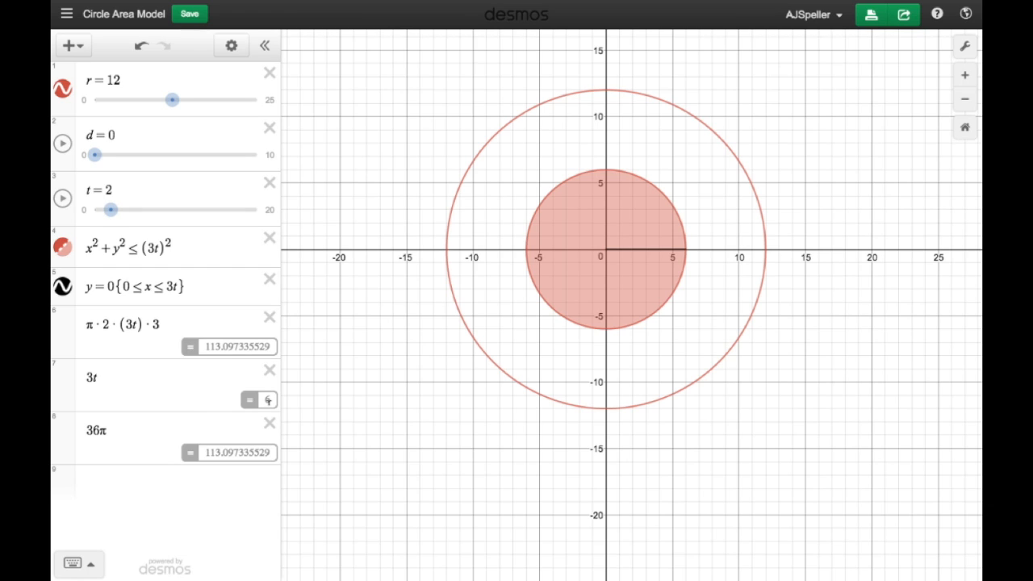
{"action": "left_click_drag", "start_coordinate": [110, 210], "coordinate": [130, 214]}
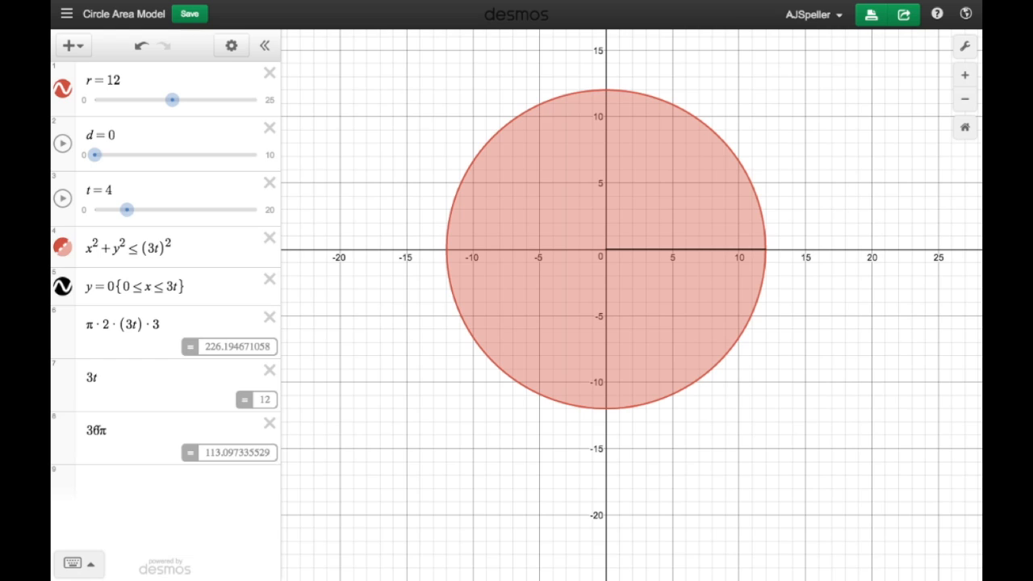
Step: Change the comparison value in the eighth expression line to 72π
{"action": "left_click", "coordinate": [98, 430]}
{"action": "key", "text": "BackSpace"}
{"action": "key", "text": "BackSpace"}
{"action": "type", "text": "72π"}
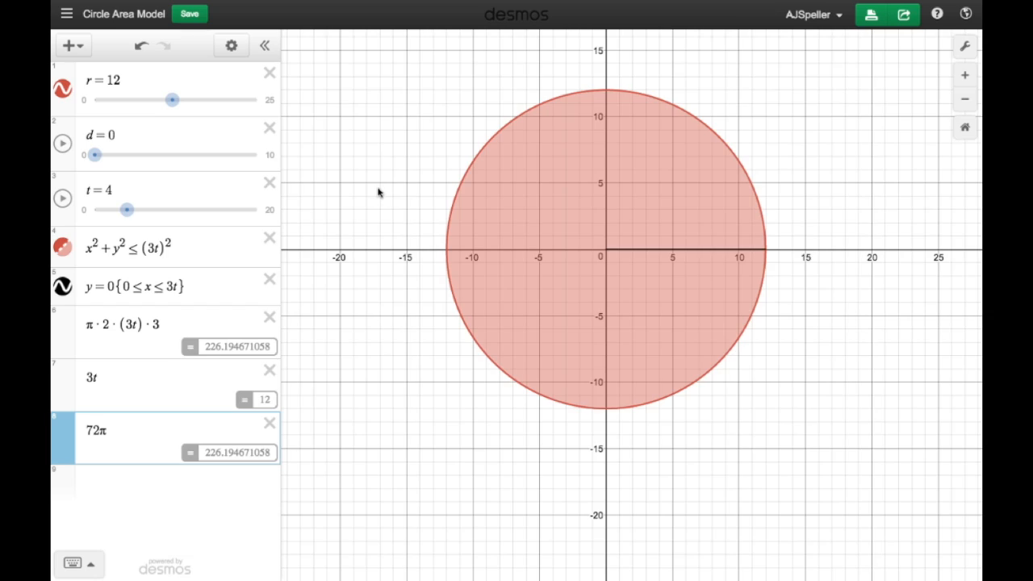
Step: Set the r slider to 24 with the whole outline circle centered in the graph
{"action": "scroll", "coordinate": [378, 192], "scroll_direction": "up", "scroll_amount": 2}
{"action": "scroll", "coordinate": [379, 192], "scroll_direction": "down", "scroll_amount": 5}
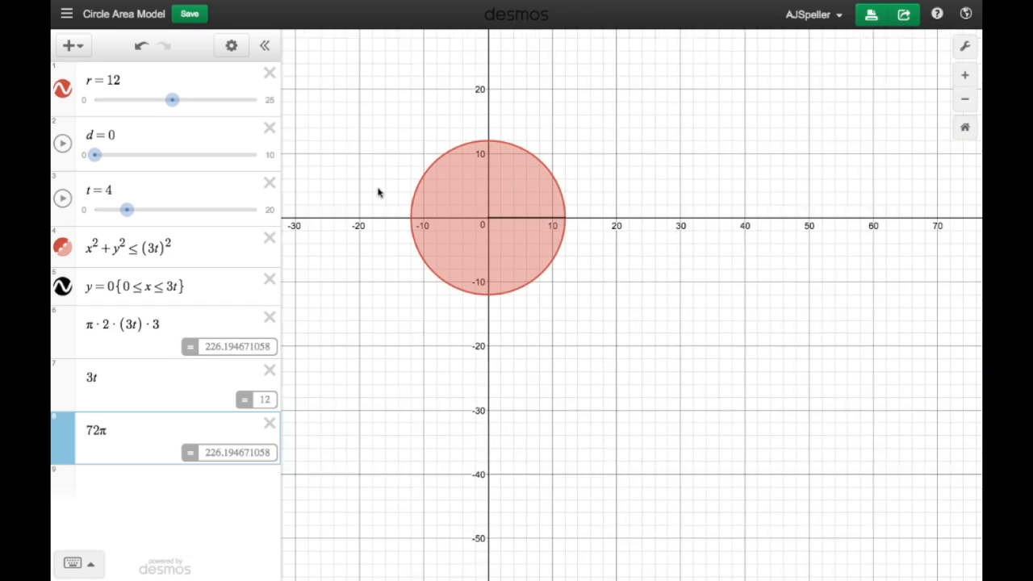
{"action": "left_click_drag", "start_coordinate": [374, 164], "coordinate": [458, 250]}
{"action": "left_click_drag", "start_coordinate": [172, 101], "coordinate": [251, 112]}
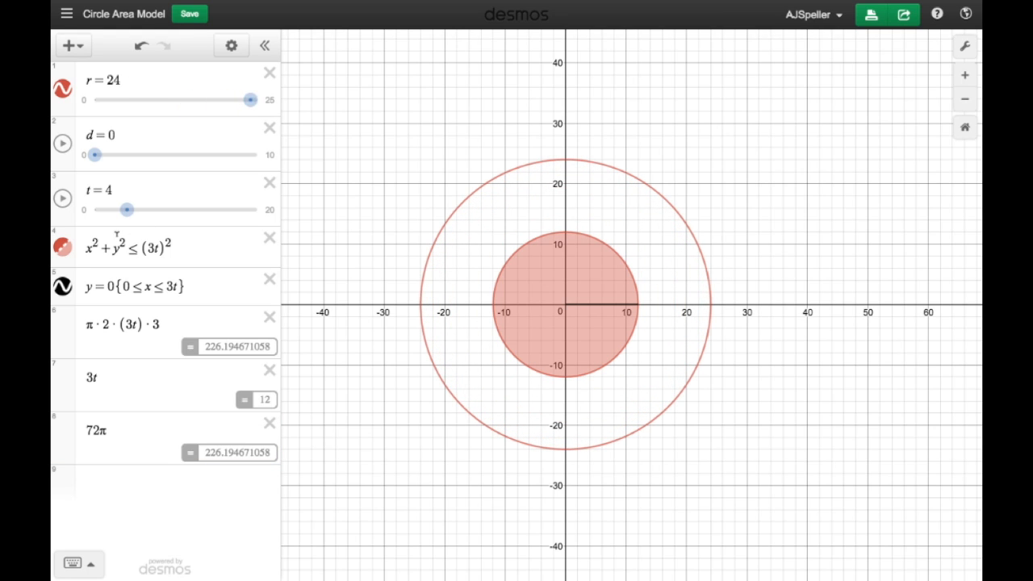
Step: Set the t slider to 8 so the shaded circle fills the outline circle of radius 24
{"action": "left_click_drag", "start_coordinate": [127, 215], "coordinate": [139, 211]}
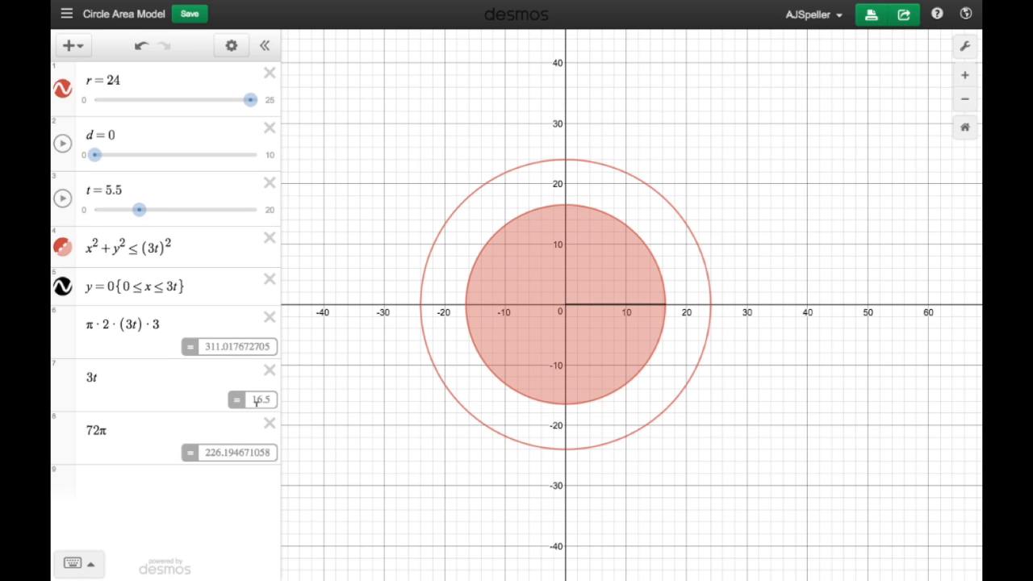
{"action": "left_click_drag", "start_coordinate": [142, 215], "coordinate": [163, 219]}
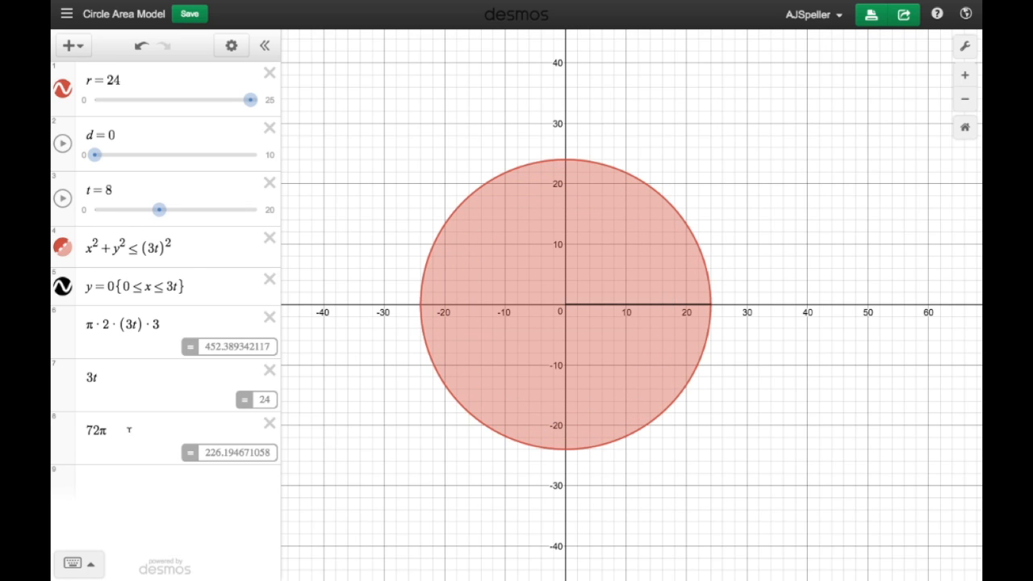
Step: Check the handwritten answer for the 24 cm radius and change the comparison value in the eighth expression line to 144π
{"action": "key", "text": "ctrl+Left"}
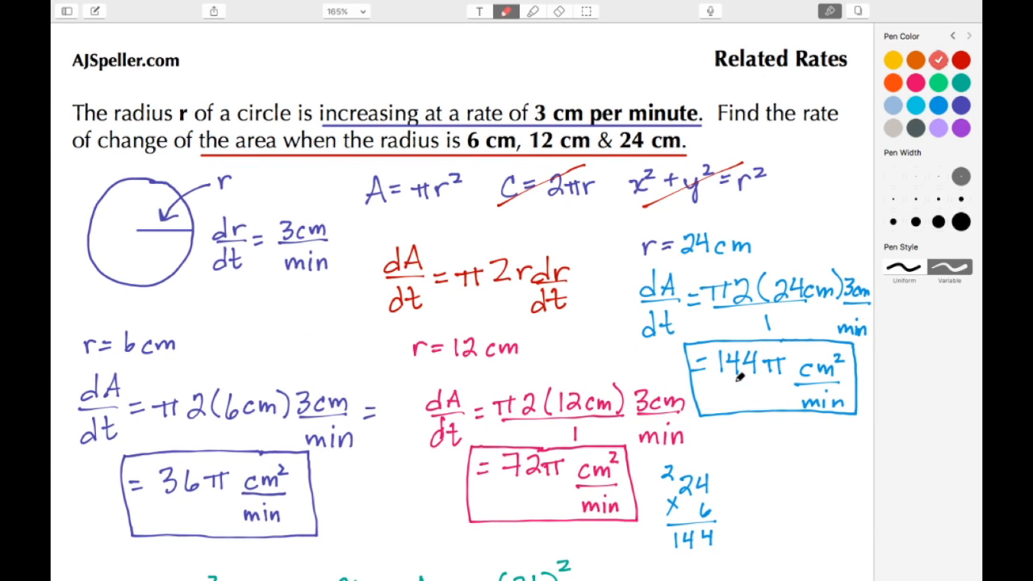
{"action": "key", "text": "ctrl+Right"}
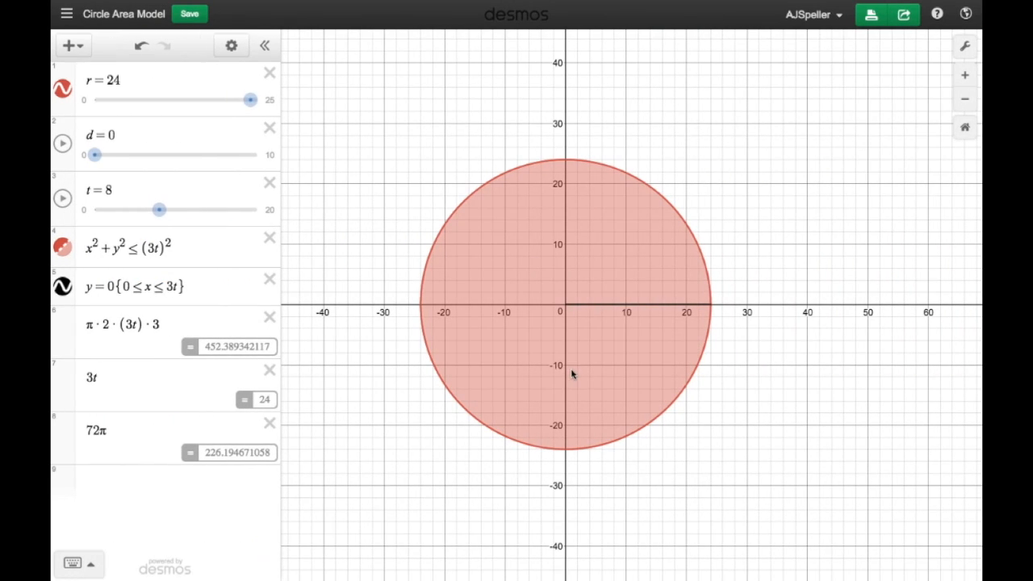
{"action": "left_click", "coordinate": [93, 430]}
{"action": "key", "text": "BackSpace"}
{"action": "key", "text": "BackSpace"}
{"action": "type", "text": "144π"}
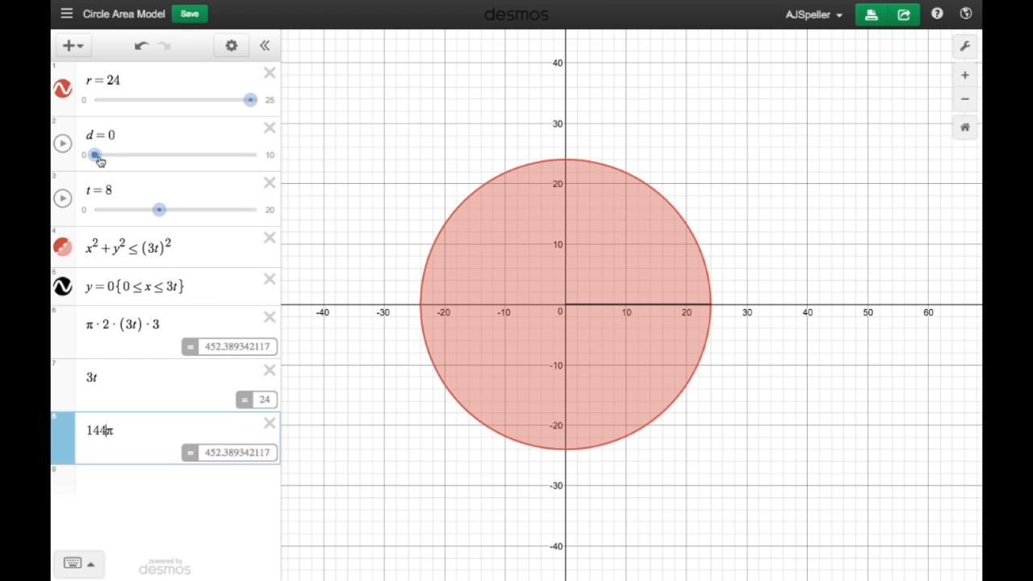
Step: Set the d slider to 3 and replace the 3 with d in the circle inequality, making it x²+y² ≤ (dt)²
{"action": "left_click_drag", "start_coordinate": [96, 155], "coordinate": [143, 160]}
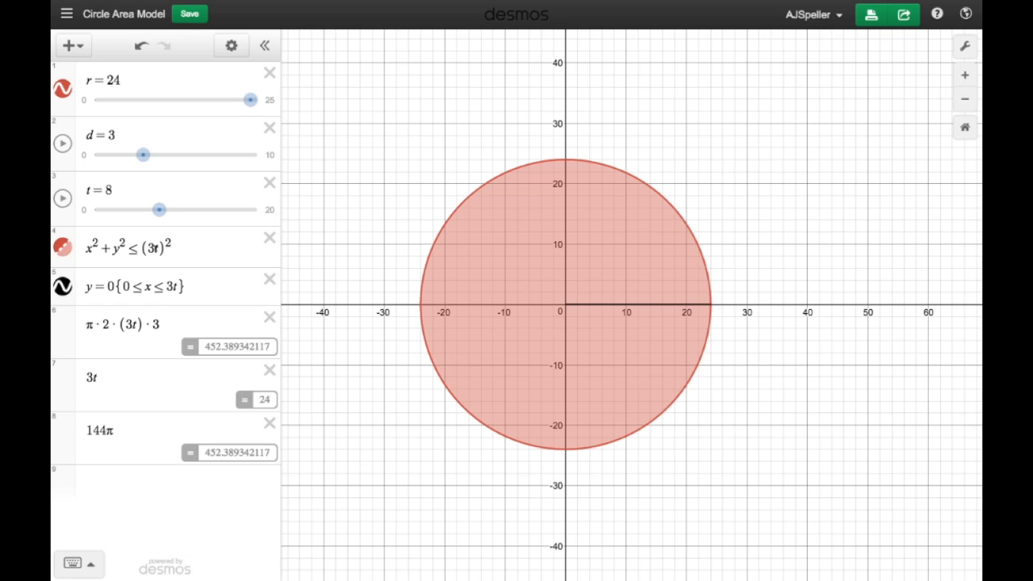
{"action": "left_click", "coordinate": [153, 248]}
{"action": "key", "text": "BackSpace"}
{"action": "type", "text": "d"}
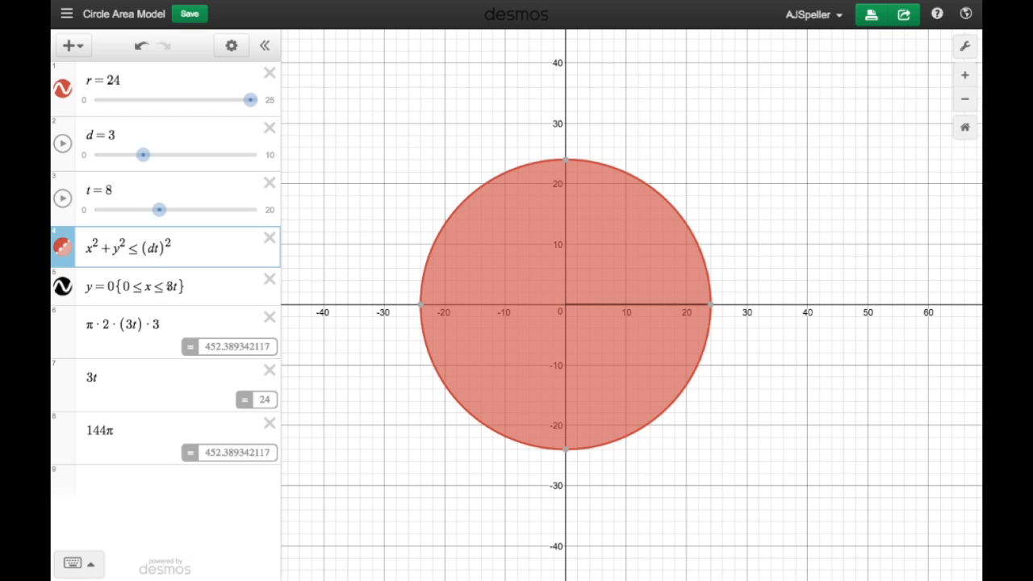
Step: Replace the 3 with d in the radius segment's restriction so it reads 0 ≤ x ≤ dt
{"action": "left_click", "coordinate": [173, 282]}
{"action": "key", "text": "BackSpace"}
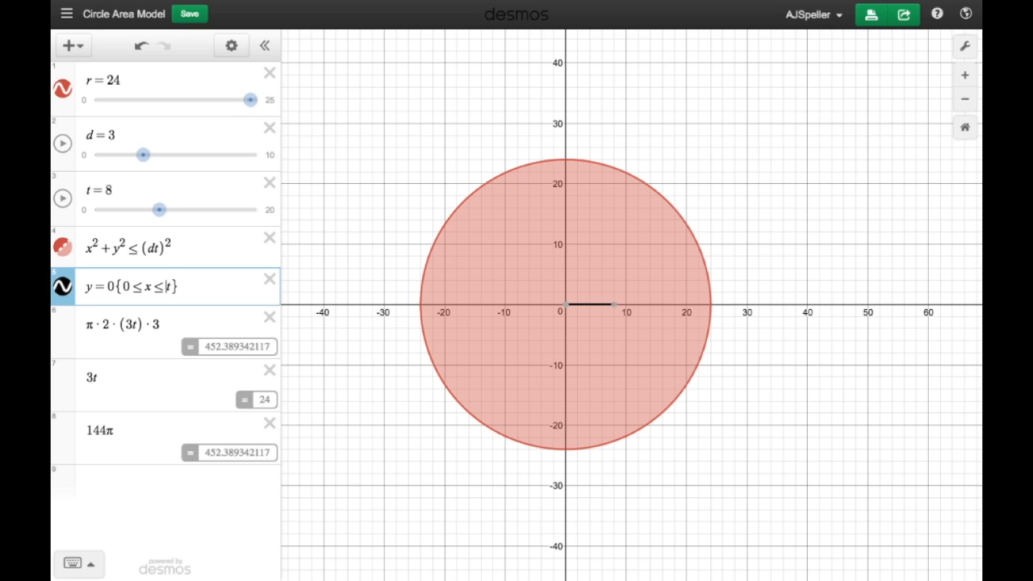
{"action": "type", "text": "d"}
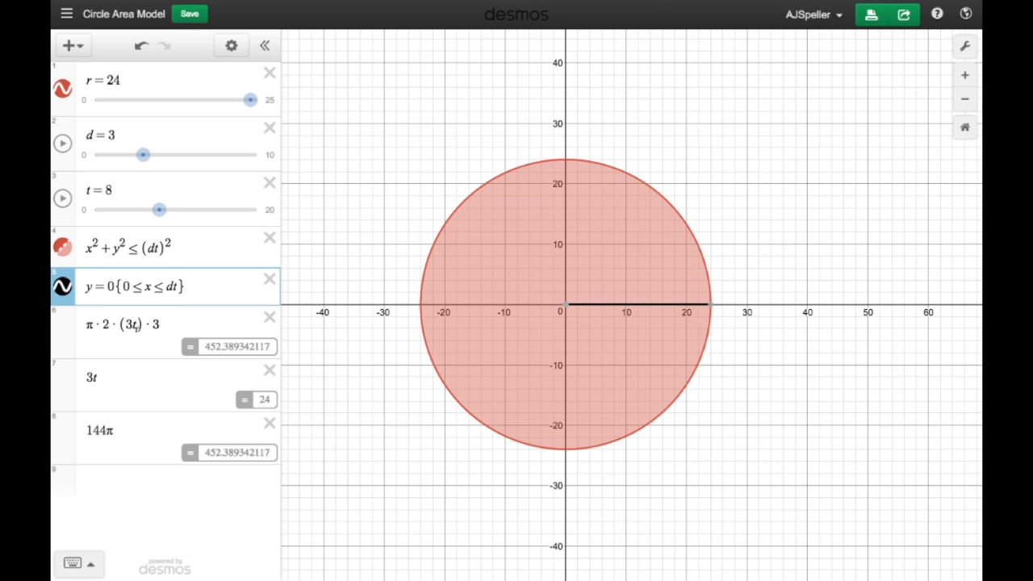
Step: Change the rate expression in the sixth line to π·2·(dt)·d, comparing it with the handwritten dA/dt formula
{"action": "left_click", "coordinate": [133, 323]}
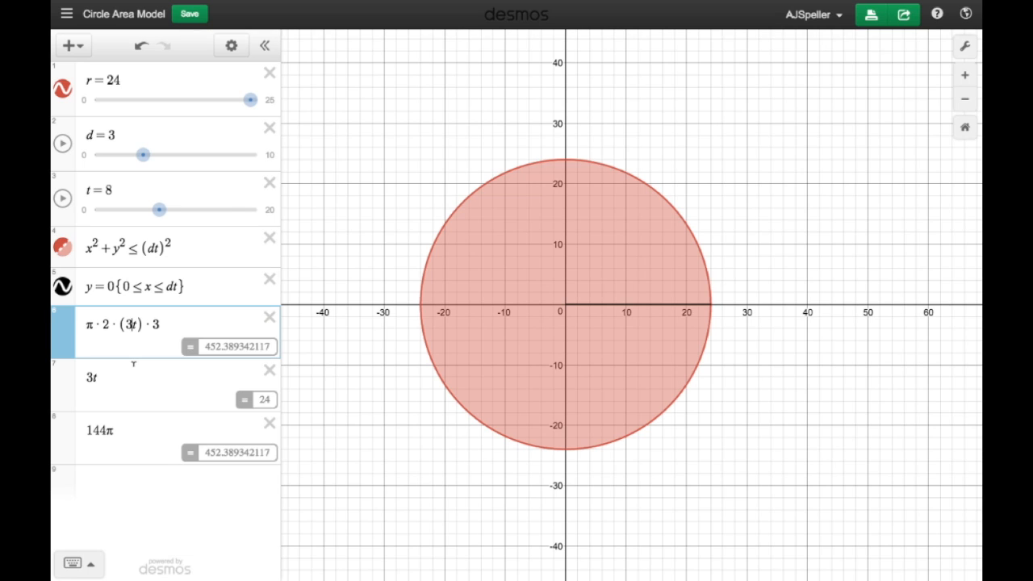
{"action": "key", "text": "BackSpace"}
{"action": "type", "text": "d"}
{"action": "left_click", "coordinate": [158, 323]}
{"action": "key", "text": "BackSpace"}
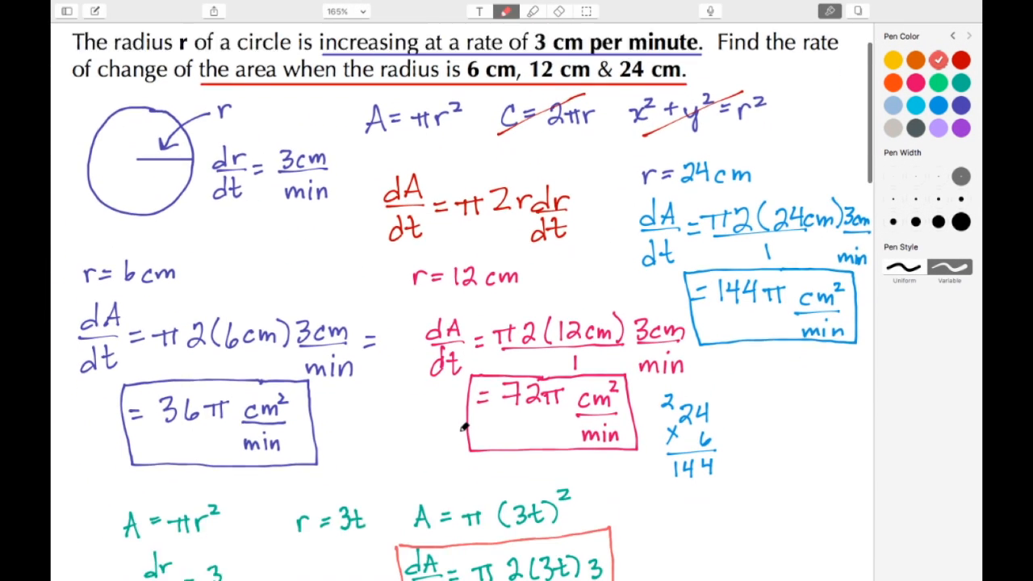
{"action": "scroll", "coordinate": [464, 428], "scroll_direction": "down", "scroll_amount": 5}
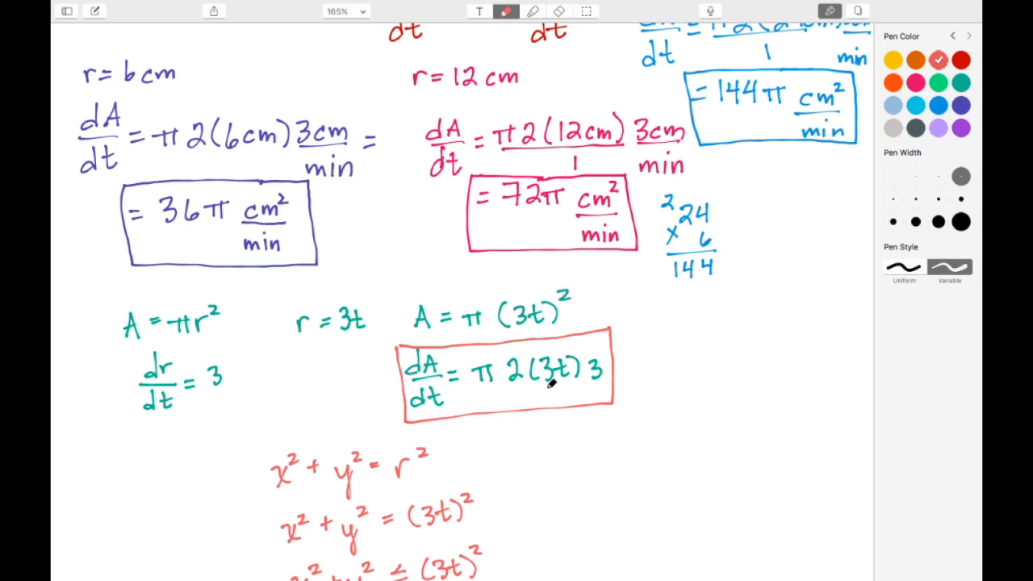
{"action": "scroll", "coordinate": [551, 385], "scroll_direction": "up", "scroll_amount": 5}
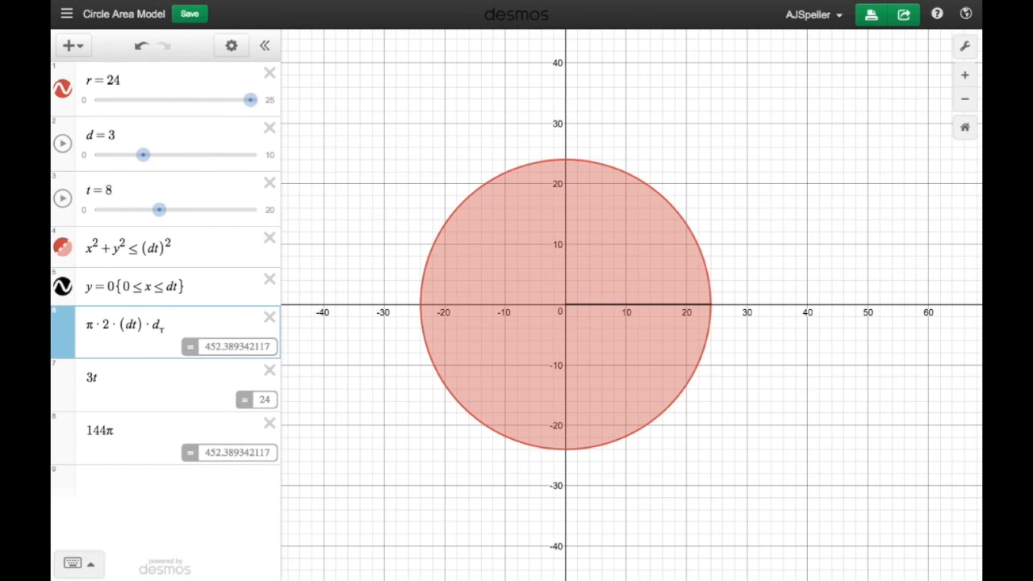
Step: Change the radius expression in the seventh line to dt and set the d slider to 3
{"action": "left_click", "coordinate": [99, 378]}
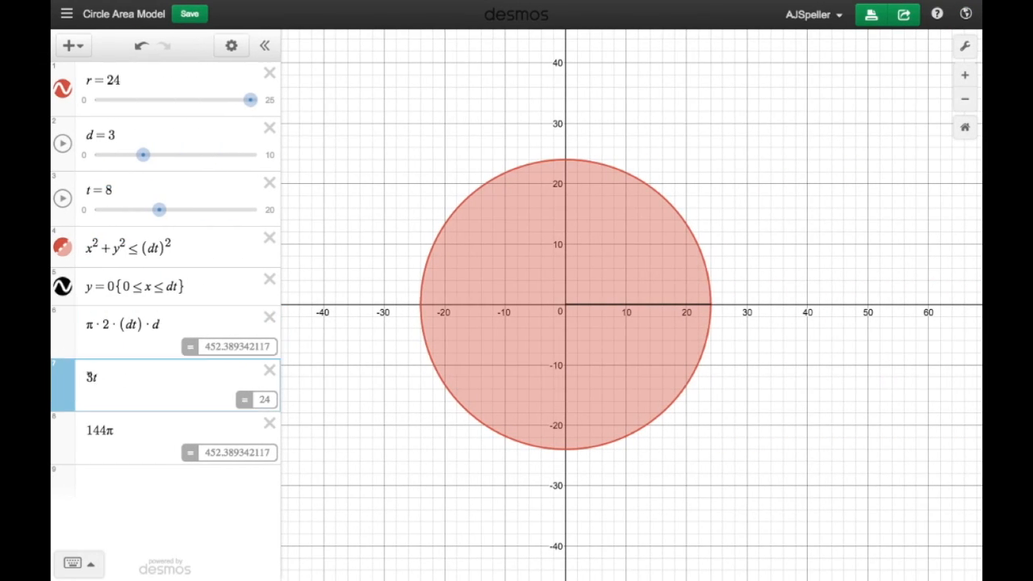
{"action": "key", "text": "BackSpace"}
{"action": "type", "text": "d"}
{"action": "mouse_move", "coordinate": [145, 162]}
{"action": "left_mouse_down"}
{"action": "mouse_move", "coordinate": [130, 159]}
{"action": "mouse_move", "coordinate": [160, 159]}
{"action": "mouse_move", "coordinate": [143, 159]}
{"action": "left_mouse_up"}
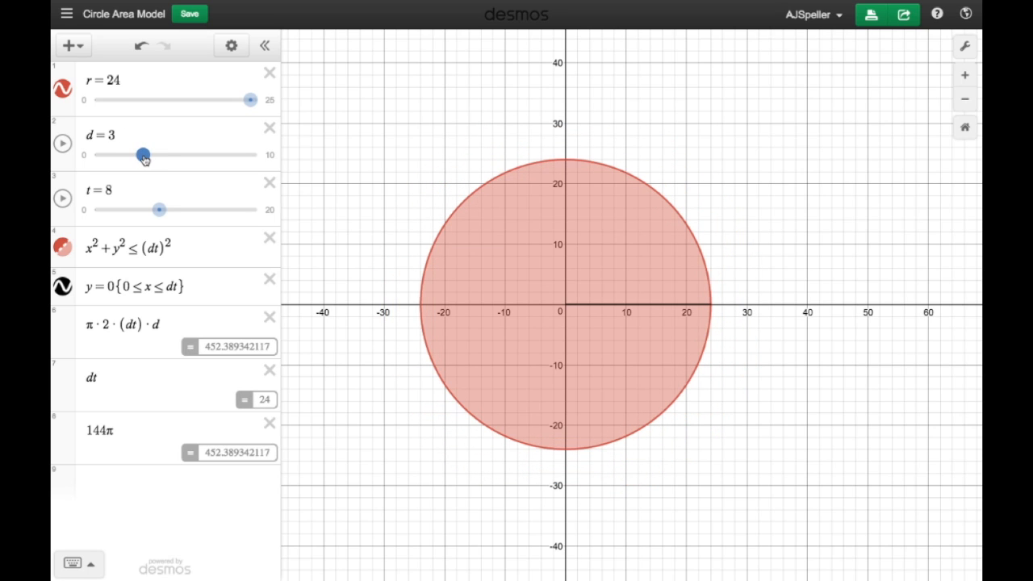